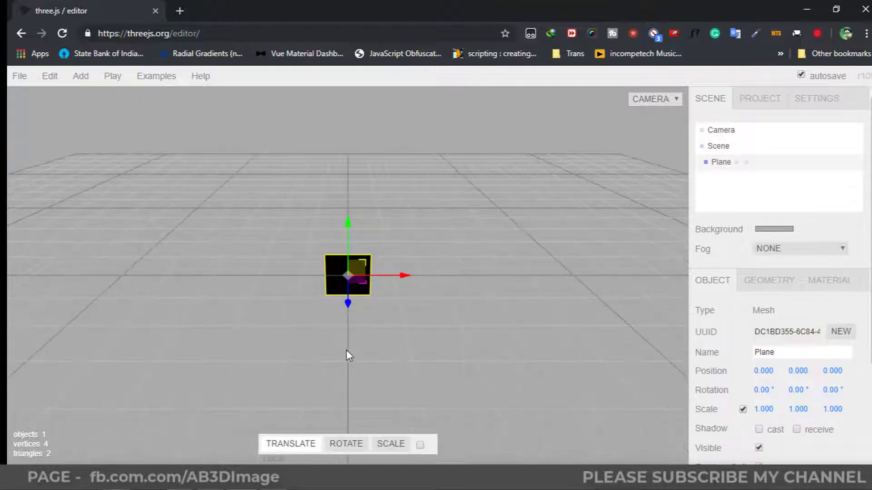
Rename the plane object in the scene as front.
click(725, 162)
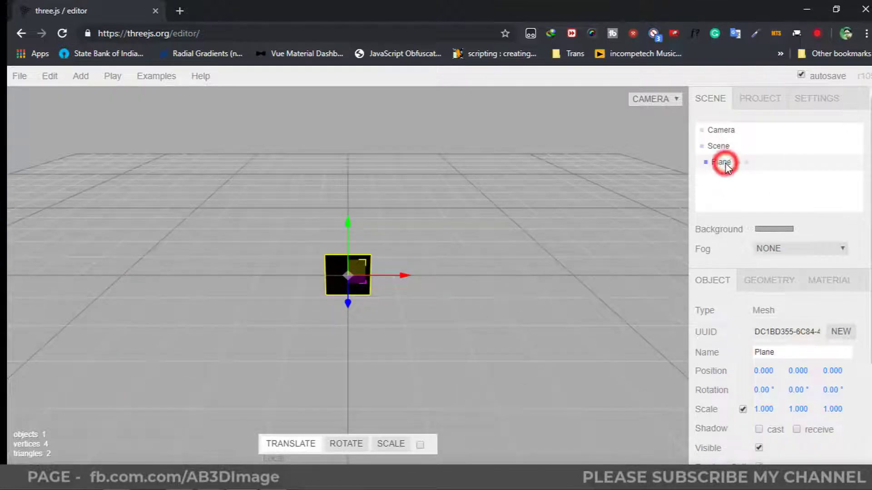
double_click(786, 354)
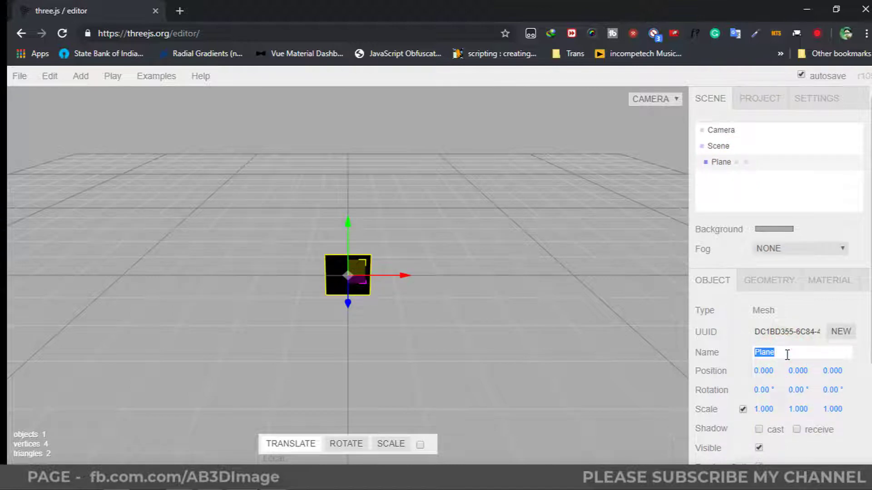
text(front)
click(865, 380)
Set the emissive colour of the front plane's material to white (255, 255, 255).
click(838, 282)
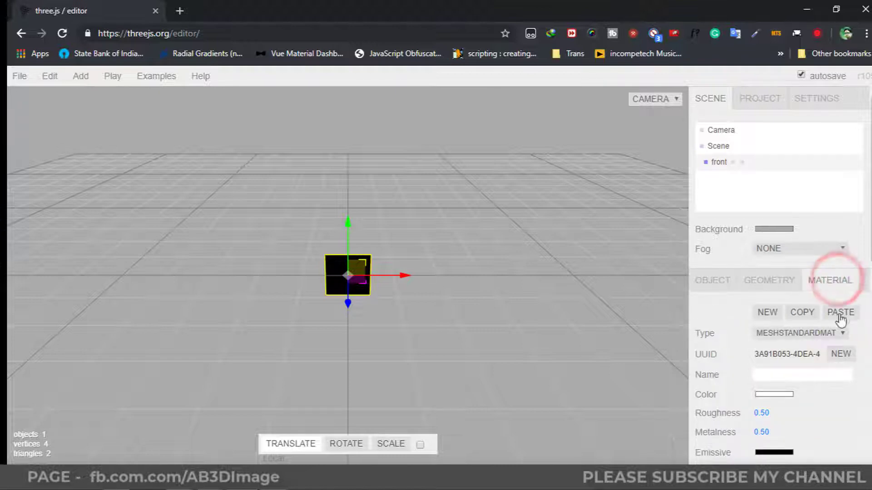
scroll(844, 385, down, 1)
scroll(844, 388, down, 4)
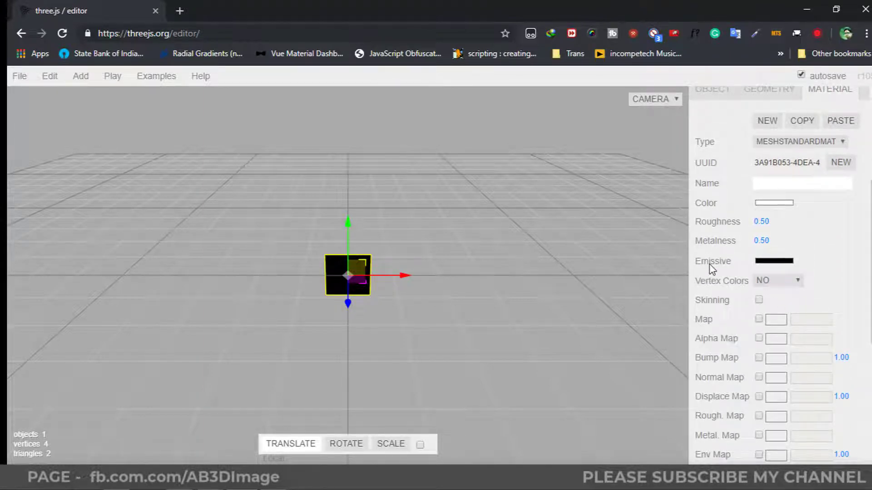
click(779, 263)
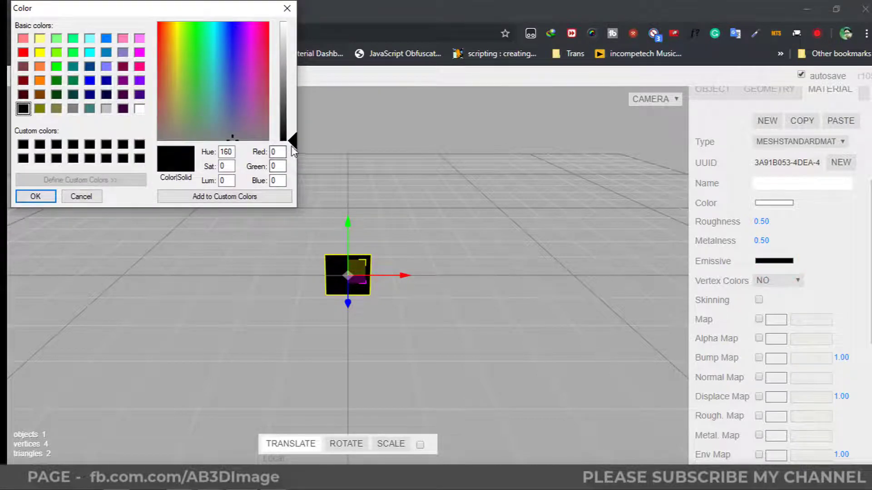
click(292, 141)
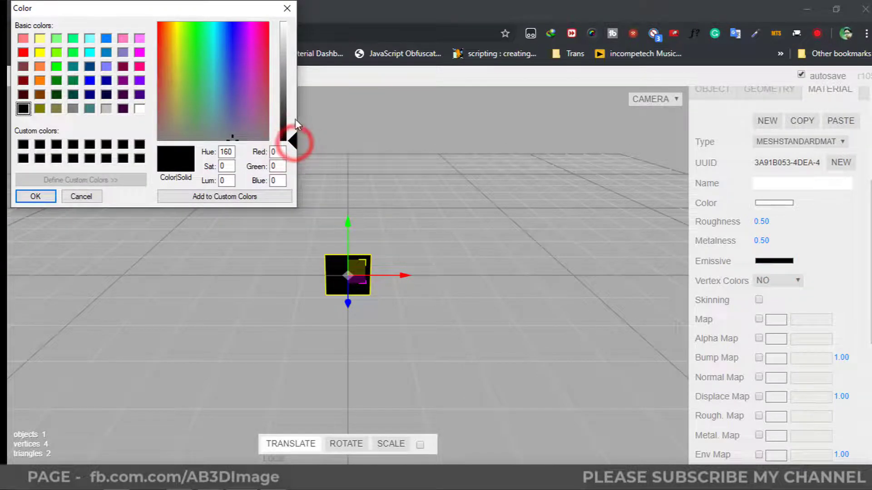
drag(292, 142, 292, 22)
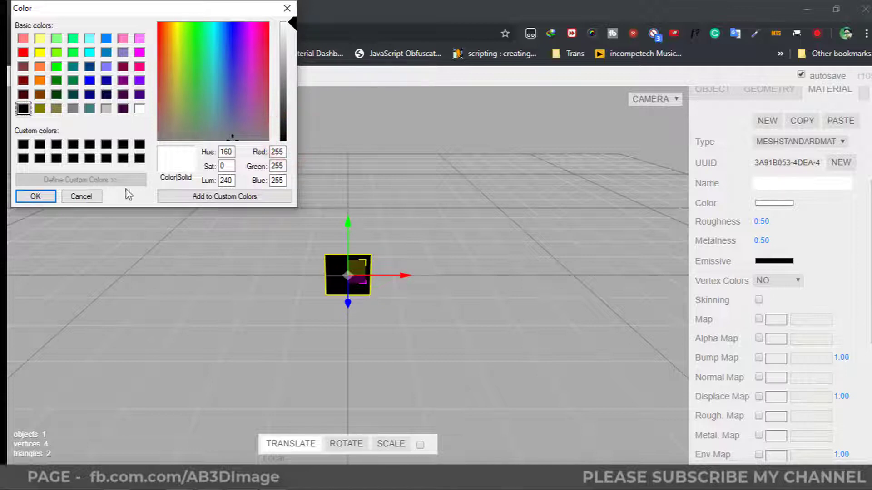
click(36, 197)
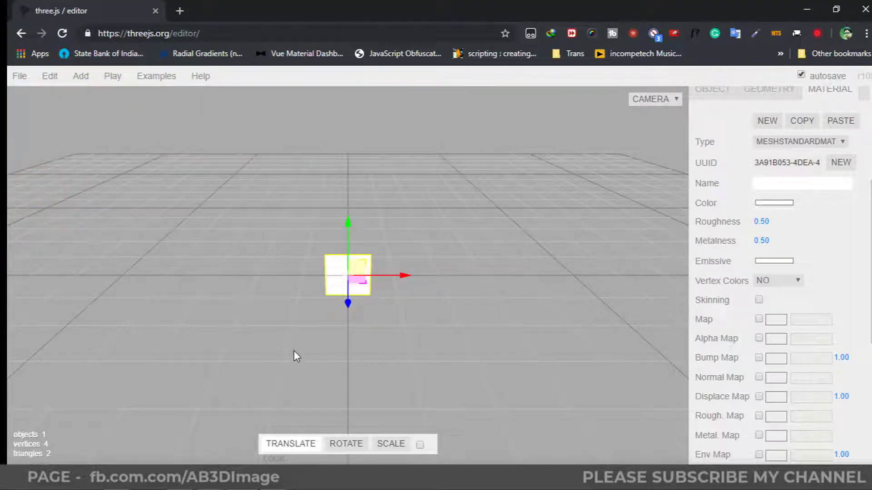
Load front.jpg as the Map texture of the front plane's material and enable that map.
scroll(290, 359, up, 1)
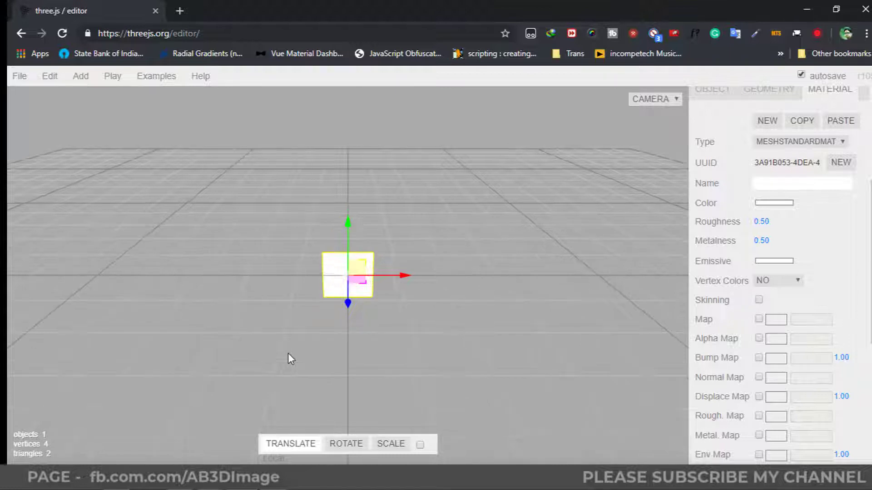
scroll(288, 353, up, 5)
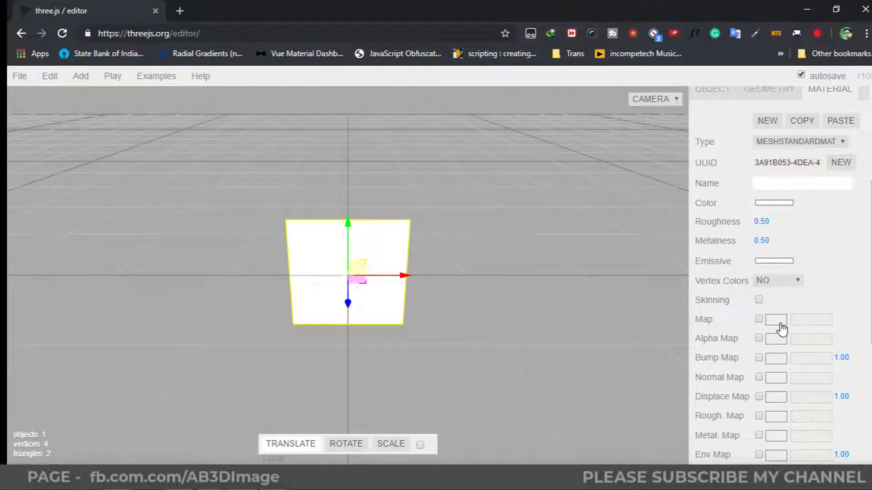
click(782, 321)
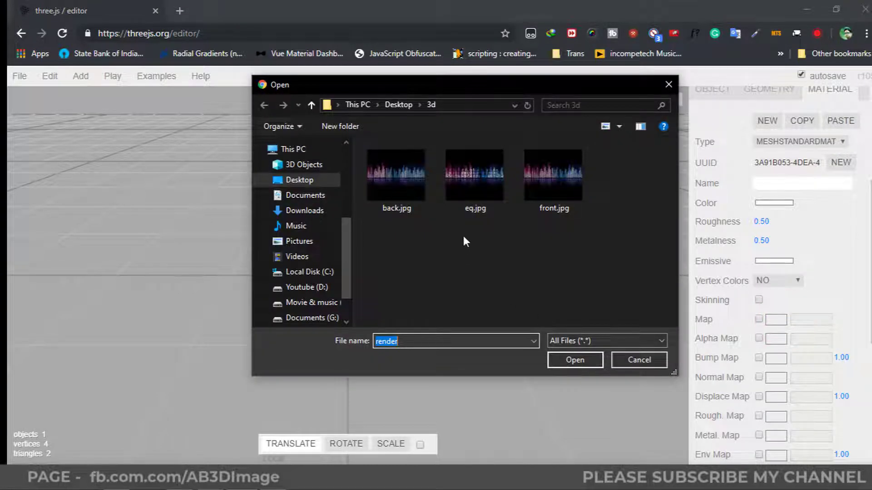
click(546, 186)
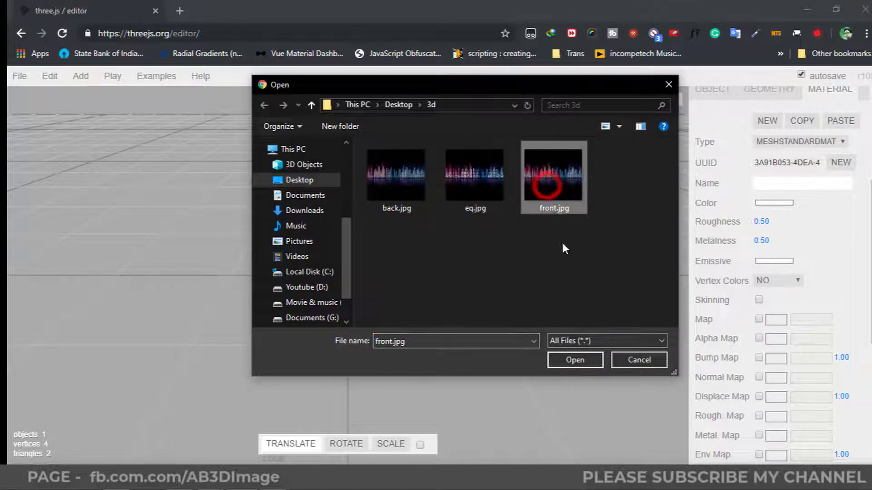
click(573, 360)
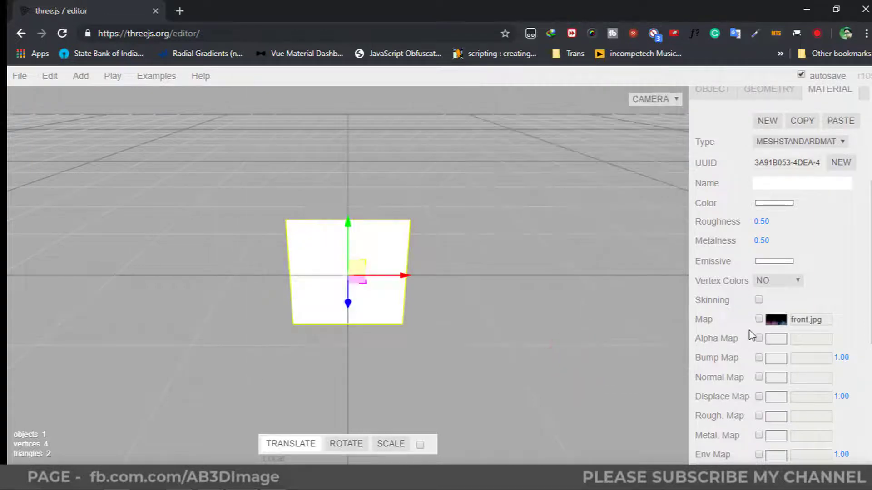
click(759, 320)
Load front.jpg as the Emissive Map of the front plane's material and enable it.
scroll(738, 341, down, 3)
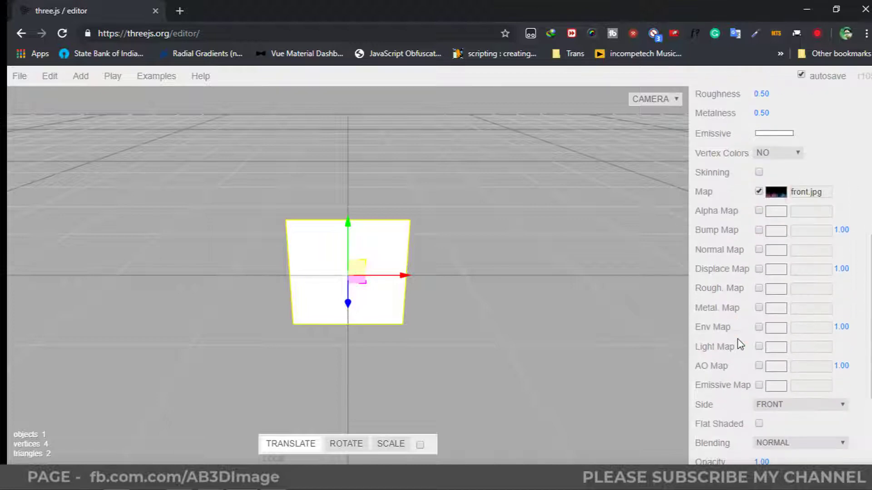
click(777, 386)
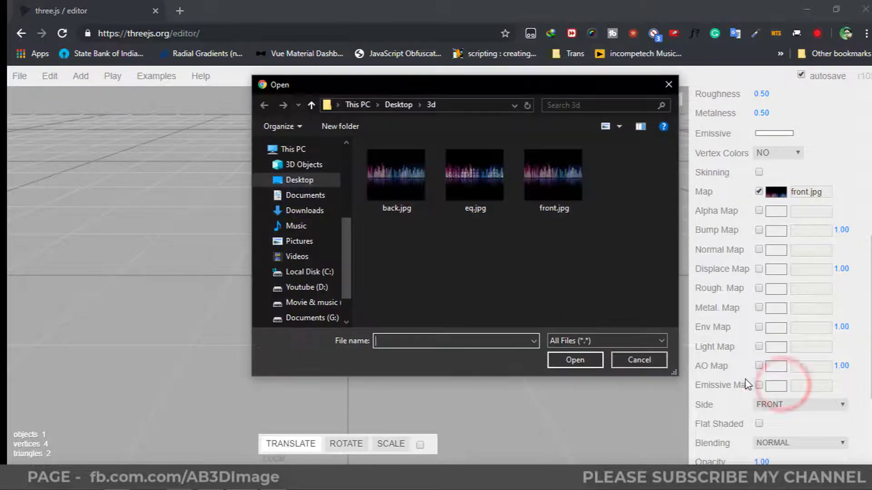
click(575, 181)
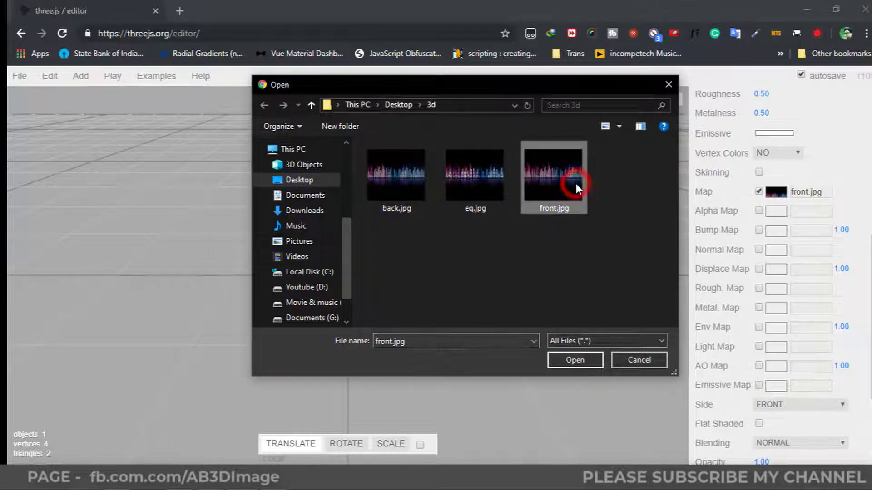
click(569, 363)
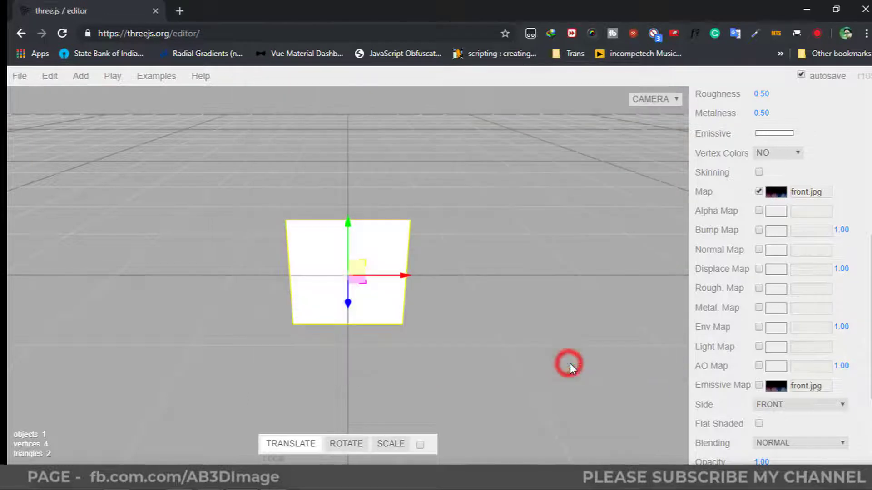
click(759, 385)
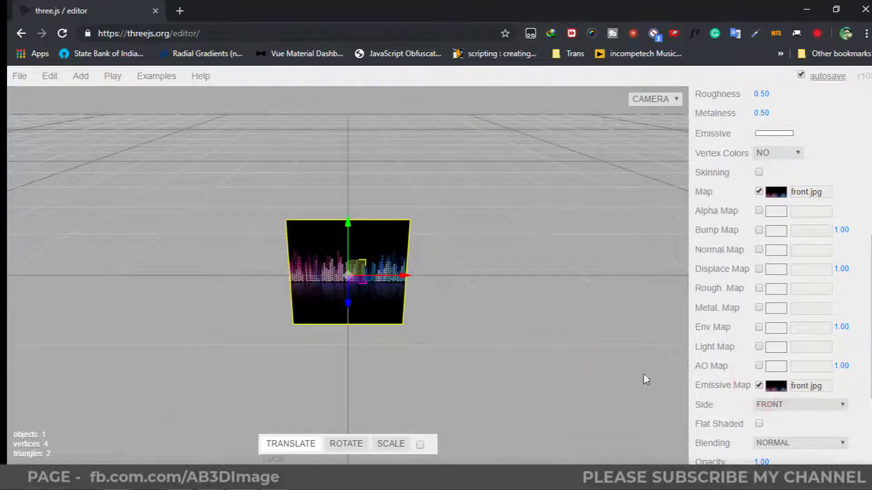
Examine the textured front plane up close and look through its remaining material settings.
scroll(636, 377, up, 5)
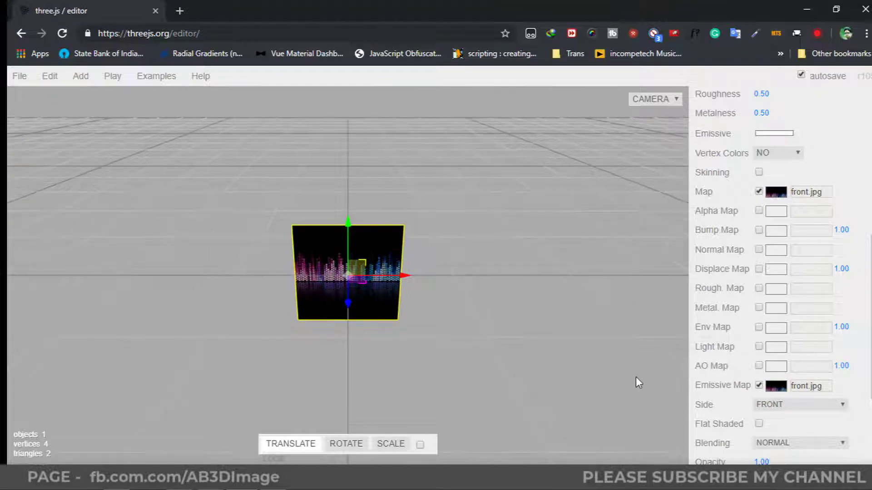
drag(510, 218, 506, 189)
scroll(513, 371, up, 2)
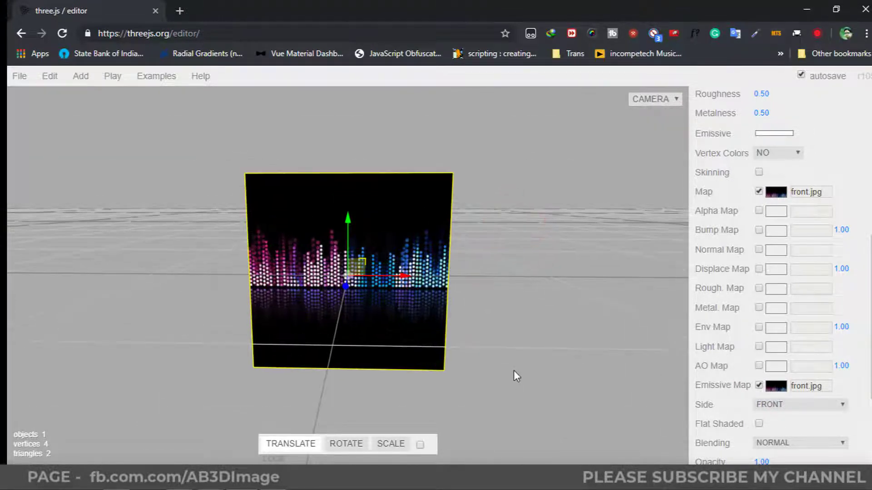
scroll(731, 414, down, 3)
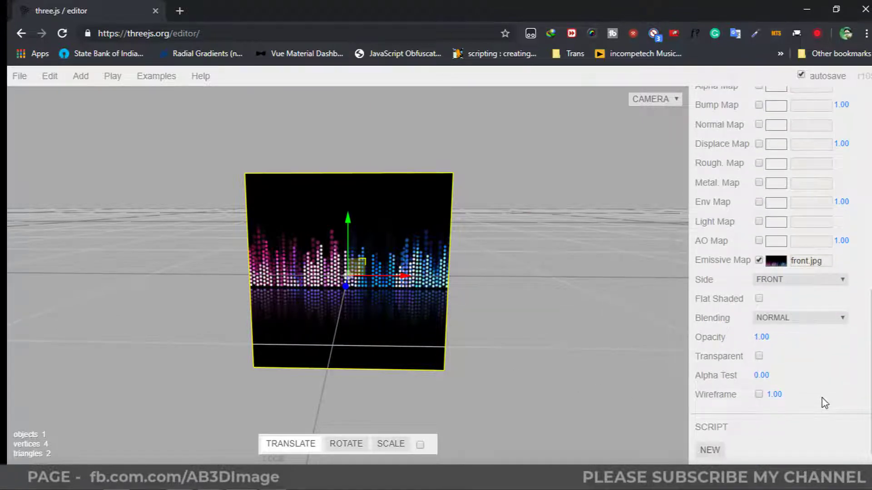
scroll(824, 403, up, 3)
scroll(825, 403, down, 3)
scroll(824, 403, up, 8)
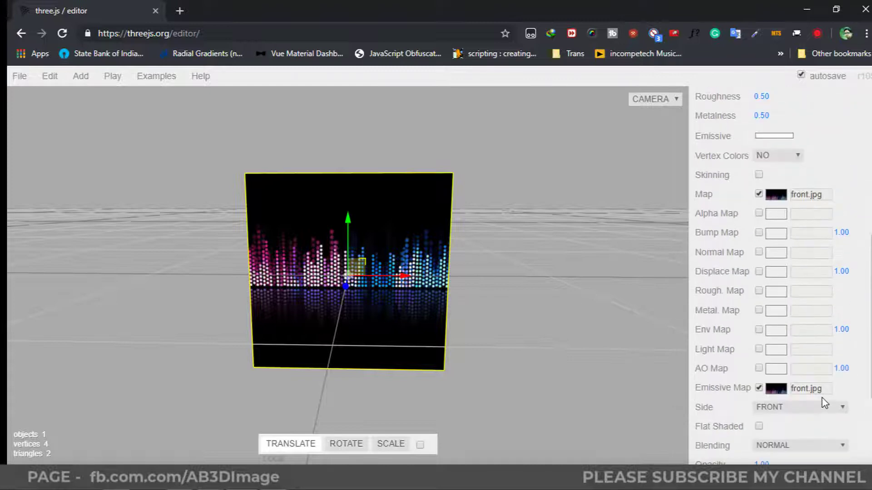
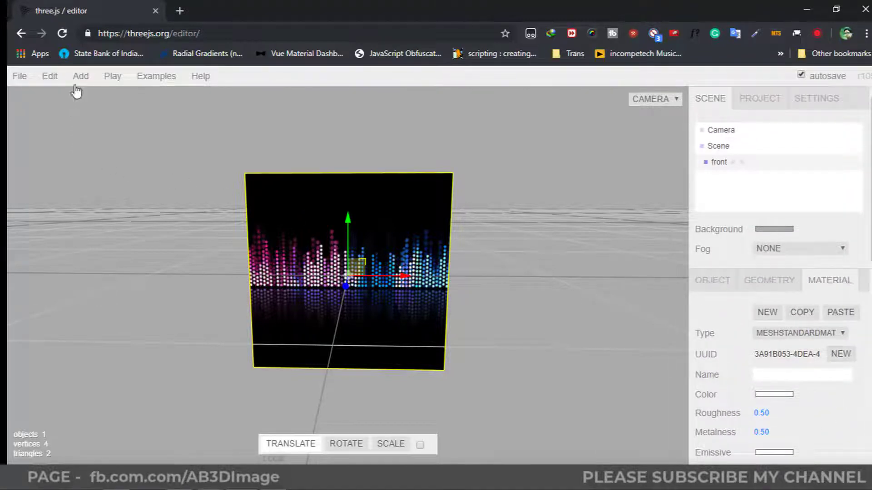
Add a second plane to the scene and name its material back.
mouse_move(80, 83)
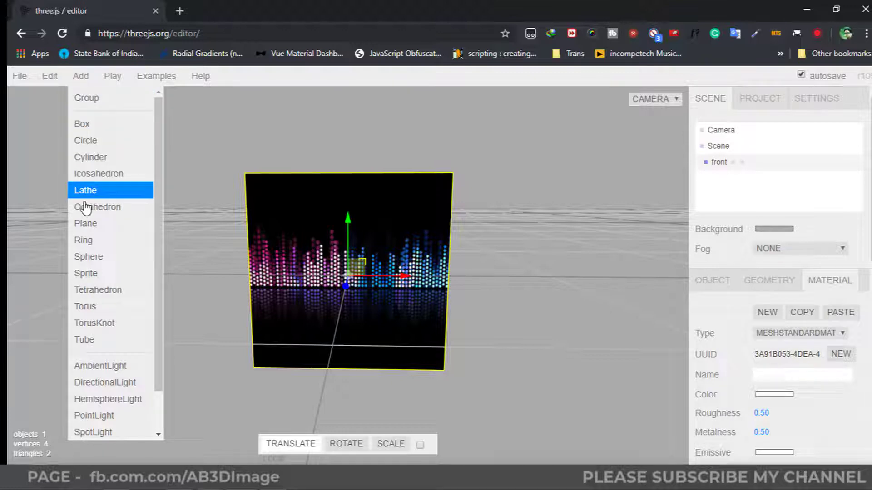
click(90, 224)
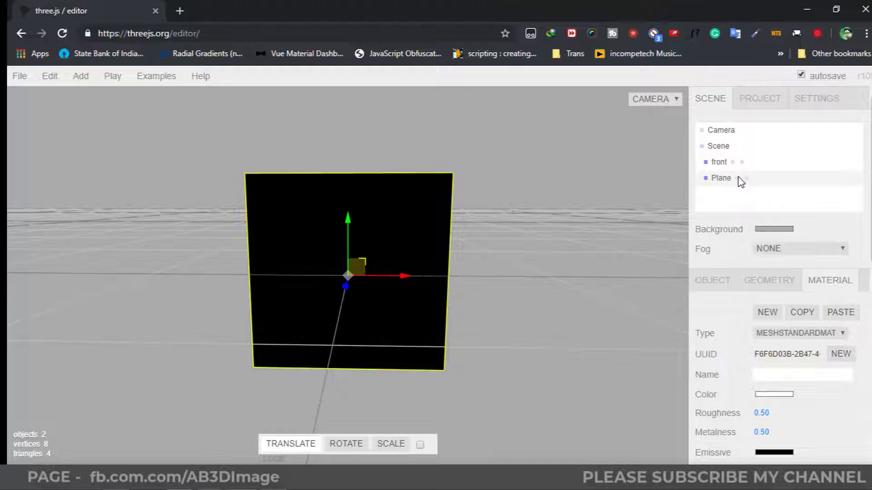
click(797, 375)
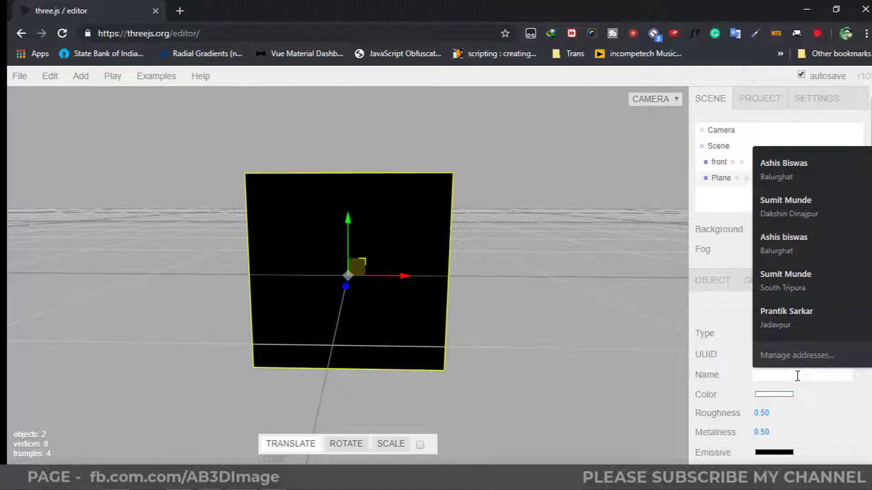
text(bs)
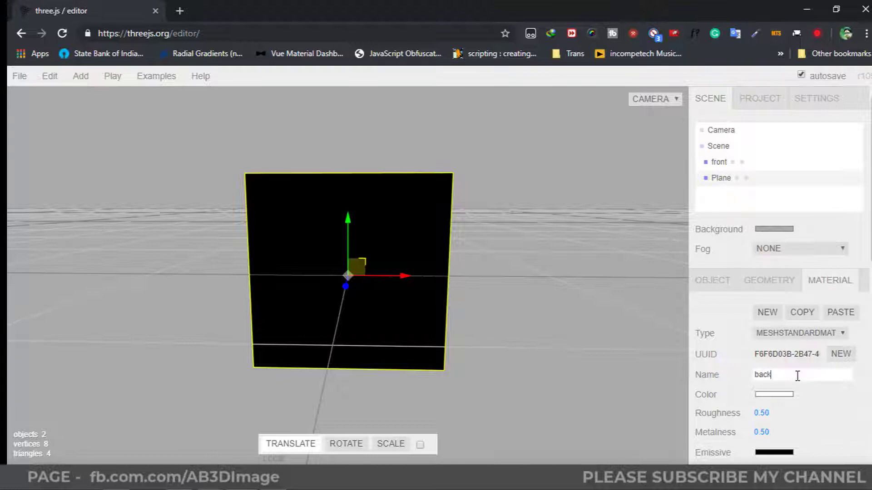
click(857, 408)
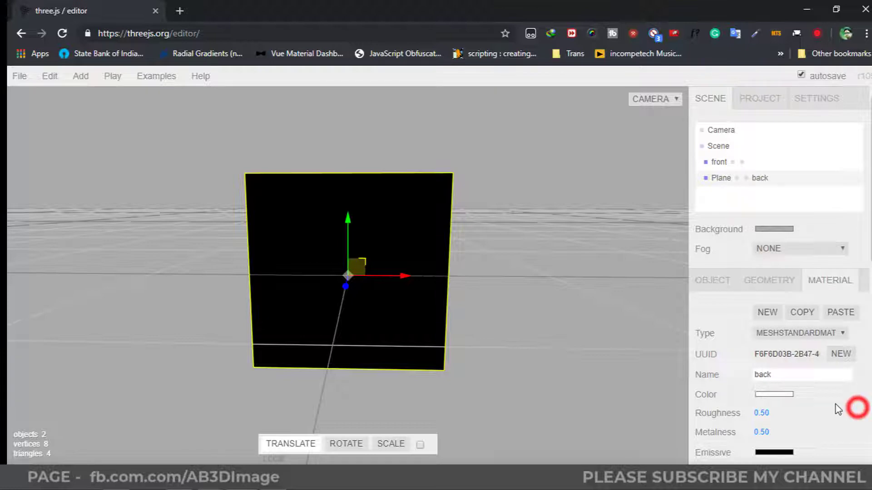
scroll(838, 407, down, 2)
scroll(839, 407, down, 4)
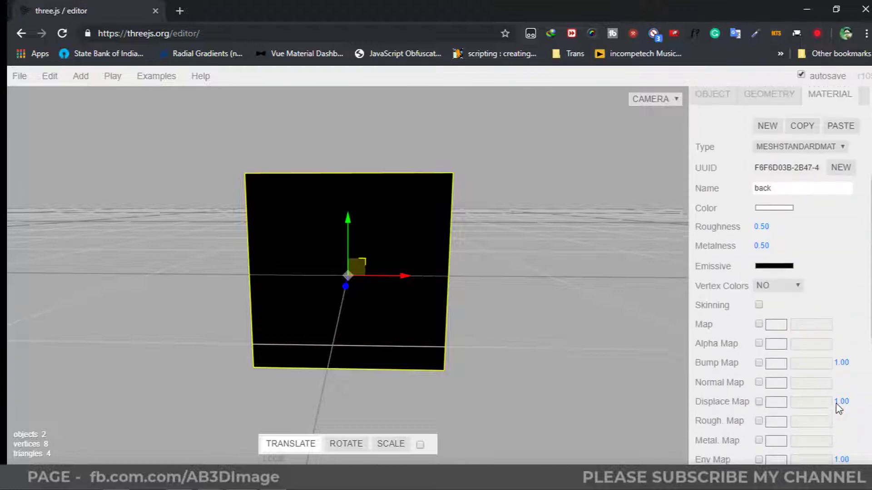
scroll(838, 406, up, 2)
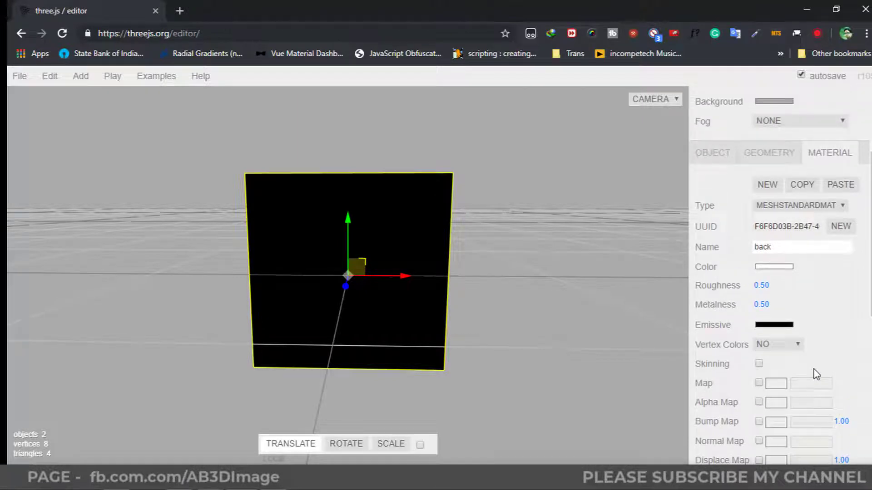
click(725, 150)
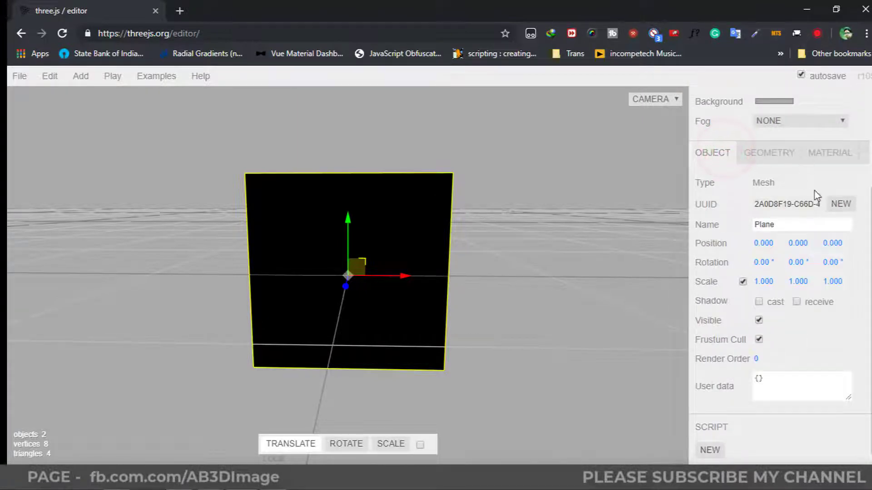
scroll(833, 331, up, 4)
scroll(862, 389, down, 4)
Set the emissive colour of the second plane's back material to white.
click(844, 155)
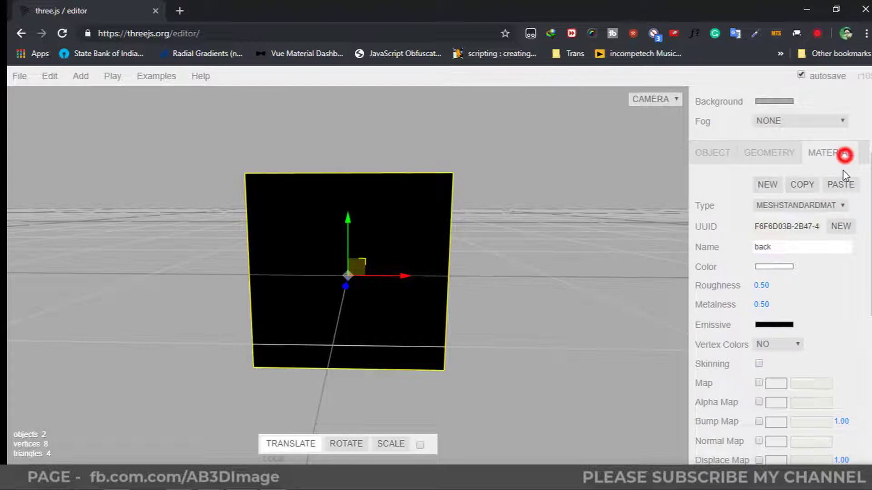
scroll(834, 390, down, 2)
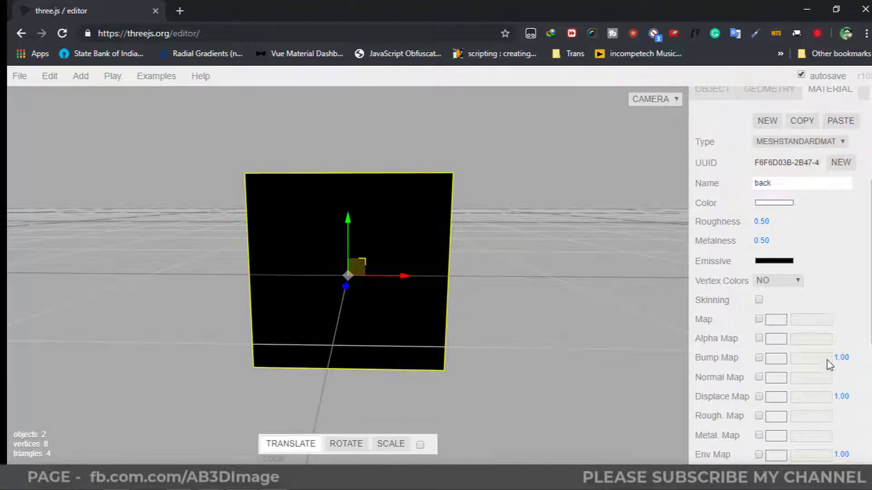
click(767, 261)
drag(296, 143, 298, 21)
click(33, 196)
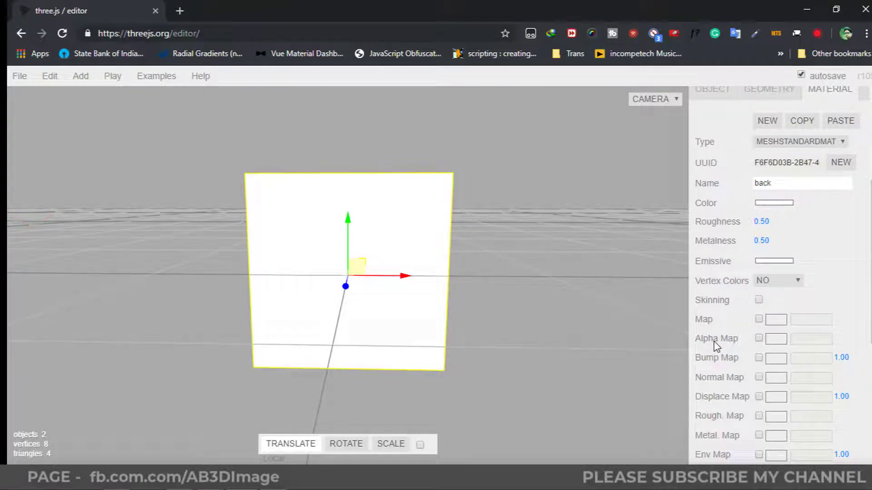
scroll(745, 322, down, 1)
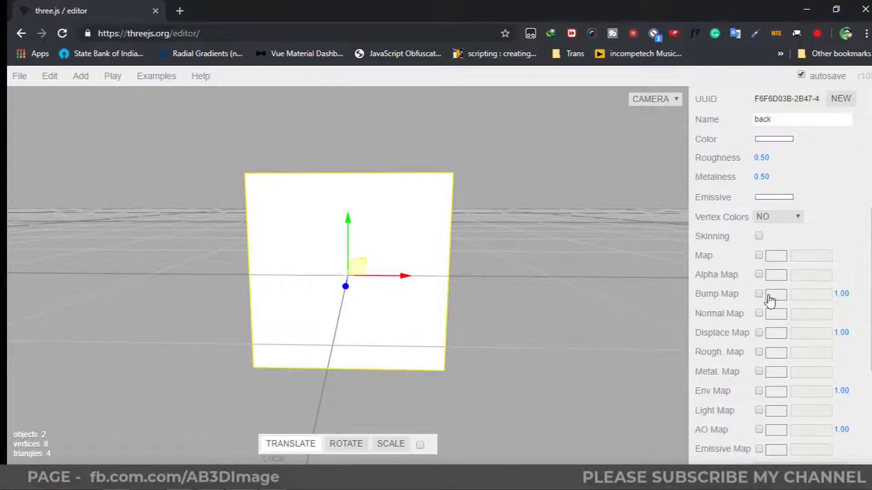
Load back.jpg as the Map texture of the second plane's back material and enable it.
click(781, 260)
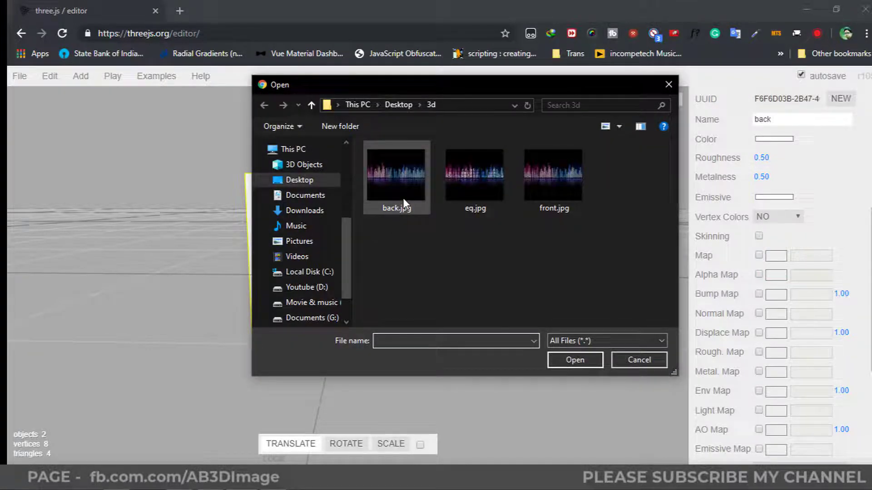
click(402, 198)
click(573, 360)
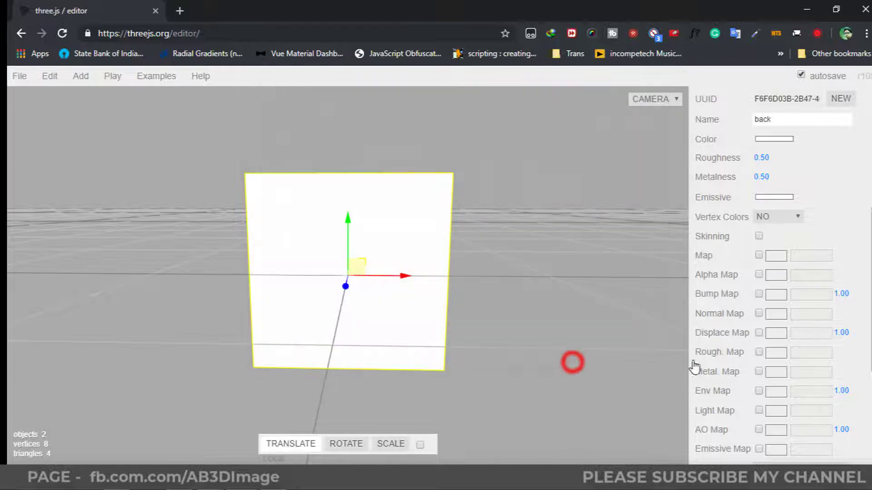
click(758, 255)
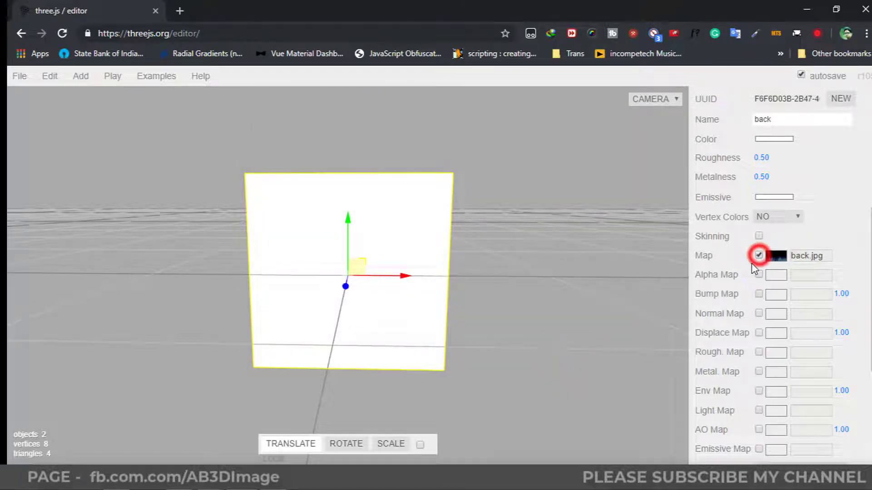
Load back.jpg as the Emissive Map of the second plane's back material and enable it.
scroll(741, 307, down, 1)
scroll(742, 318, down, 1)
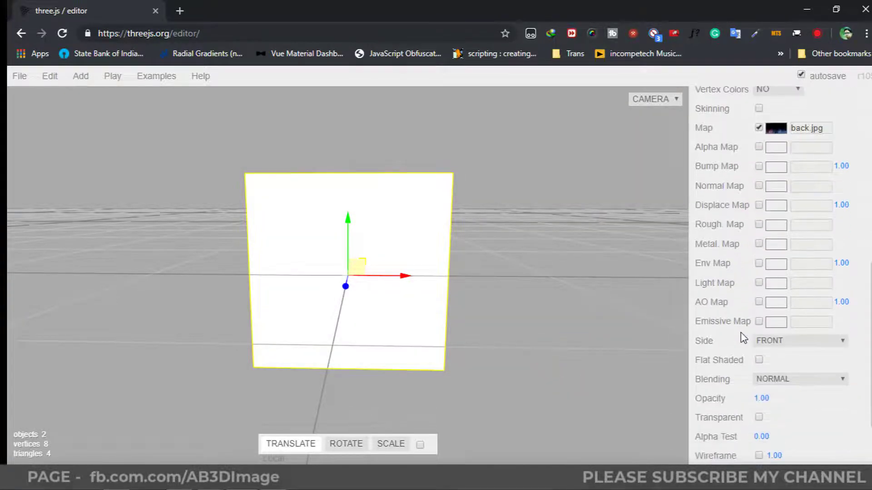
click(777, 323)
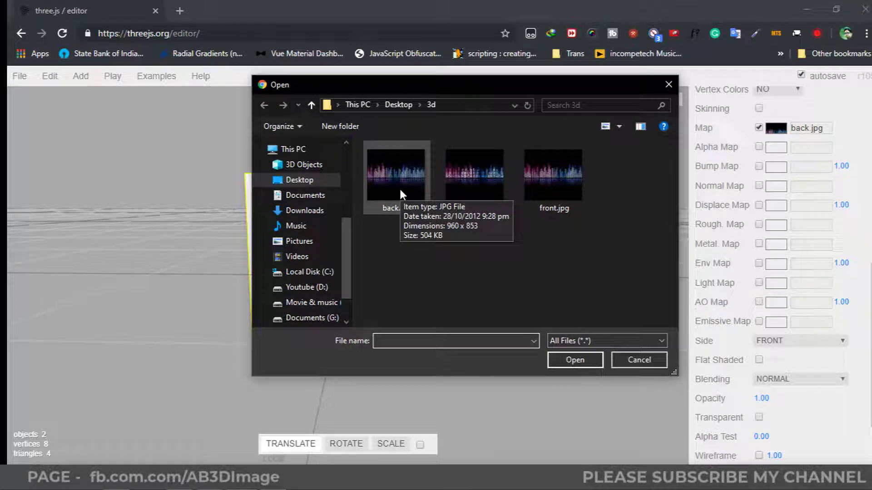
double_click(399, 187)
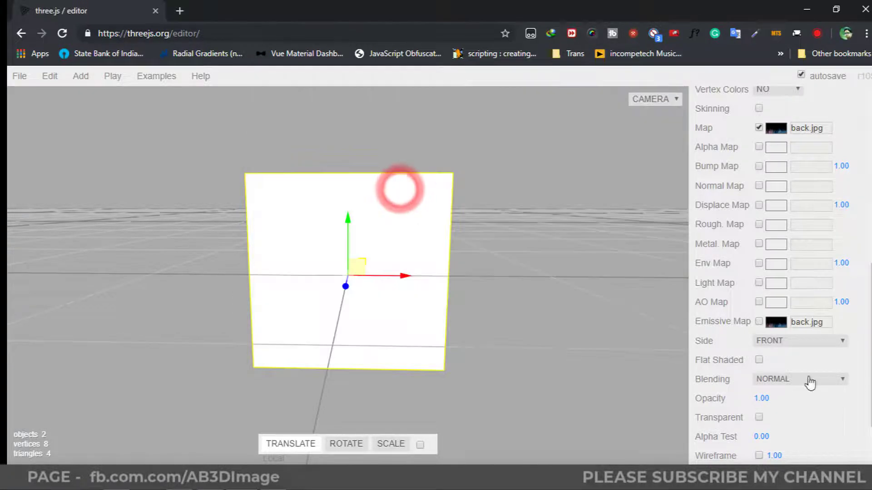
click(758, 321)
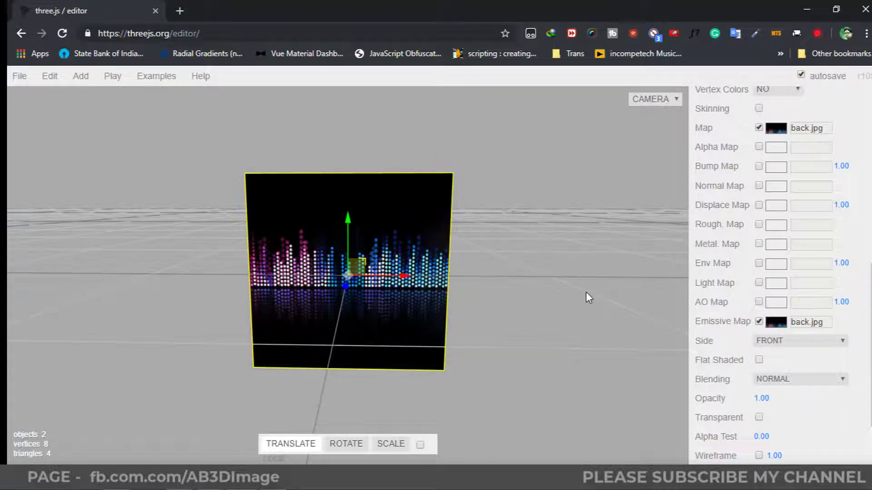
scroll(812, 437, down, 1)
scroll(810, 420, up, 2)
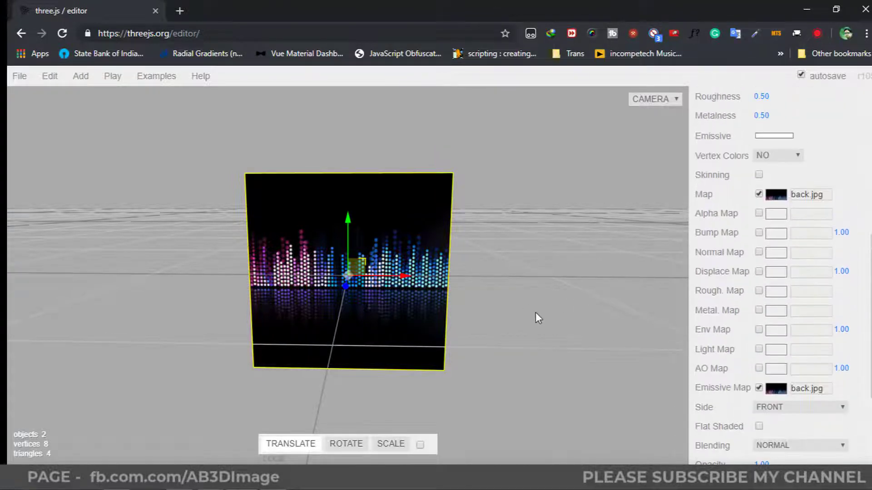
drag(526, 285, 326, 280)
drag(417, 353, 687, 339)
Set the Side option of the front plane's material to Double.
scroll(819, 348, up, 7)
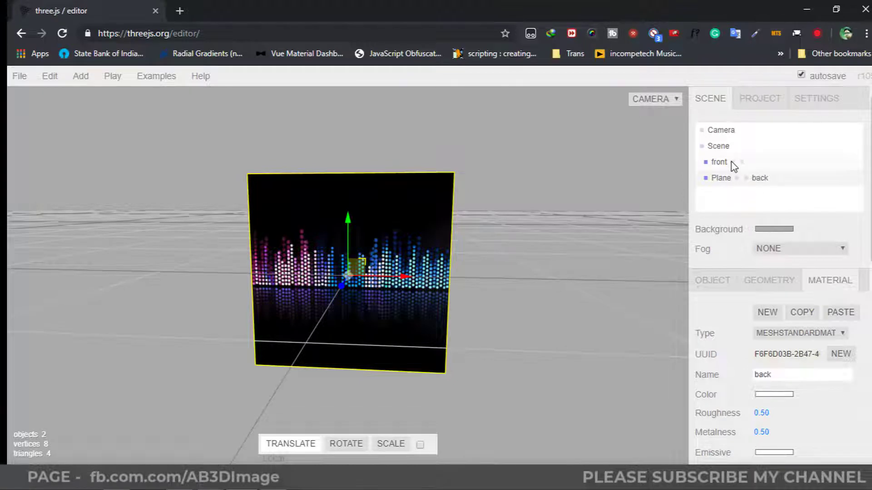
click(733, 165)
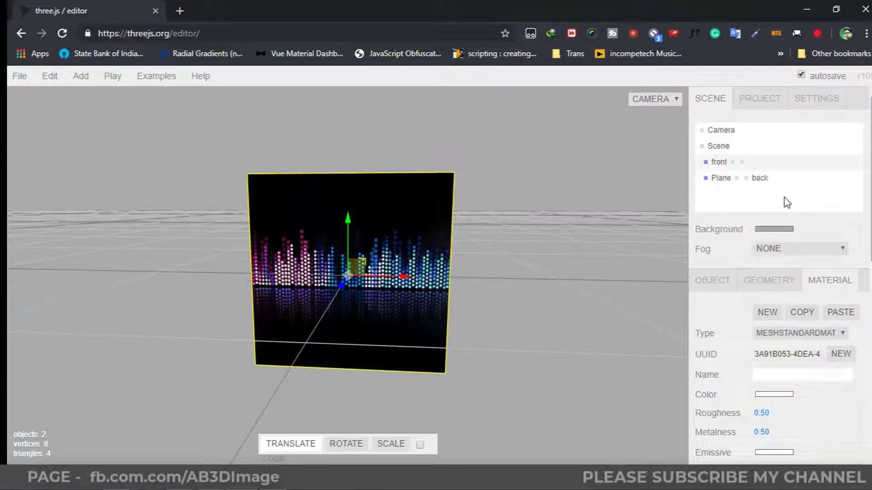
scroll(821, 418, down, 4)
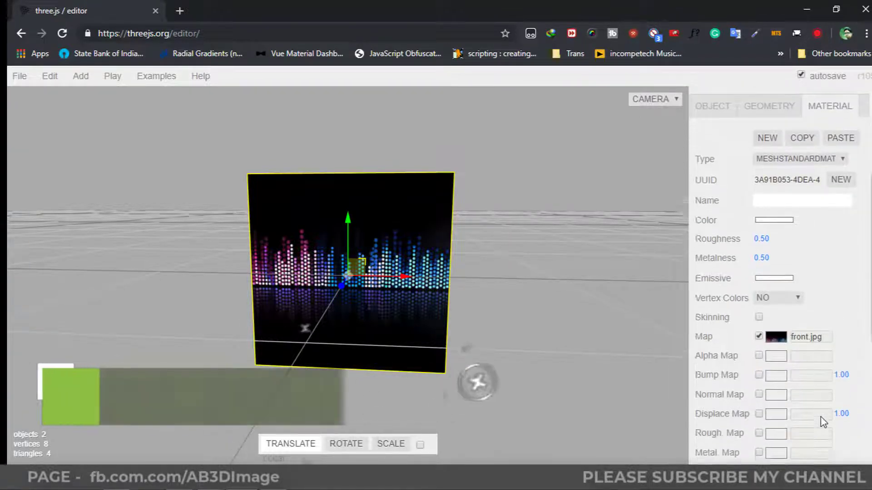
scroll(823, 421, down, 2)
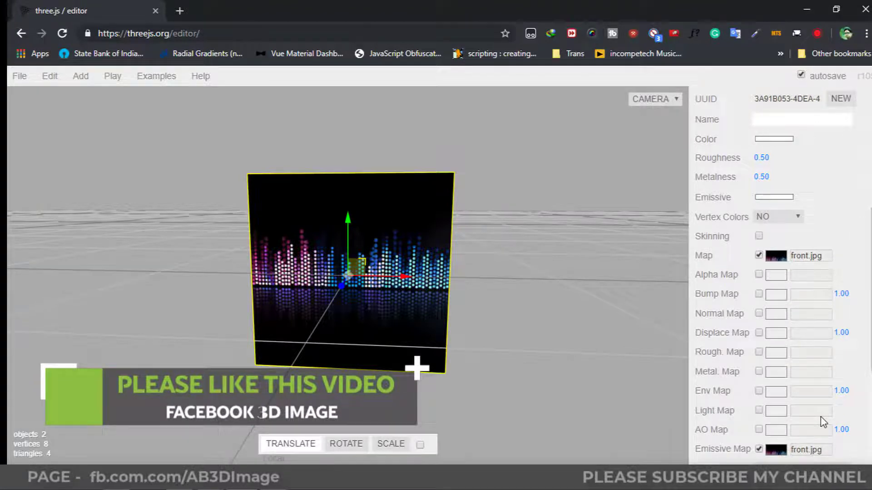
scroll(821, 396, down, 3)
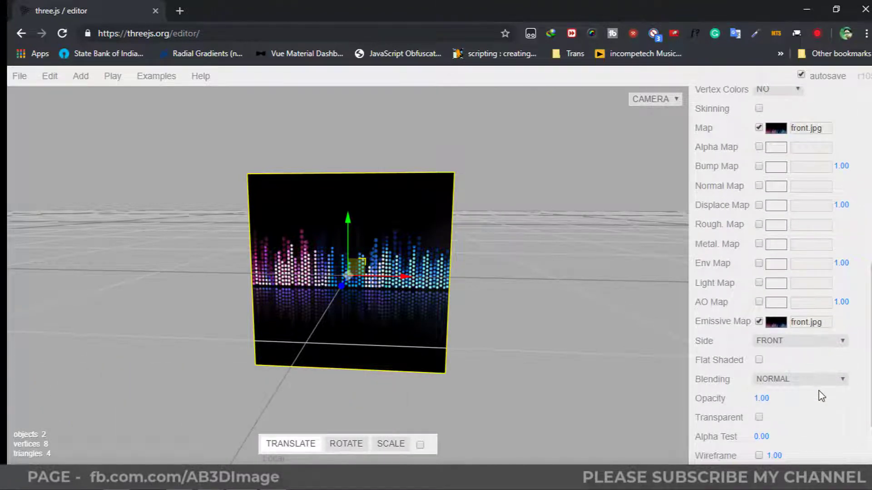
scroll(822, 396, down, 2)
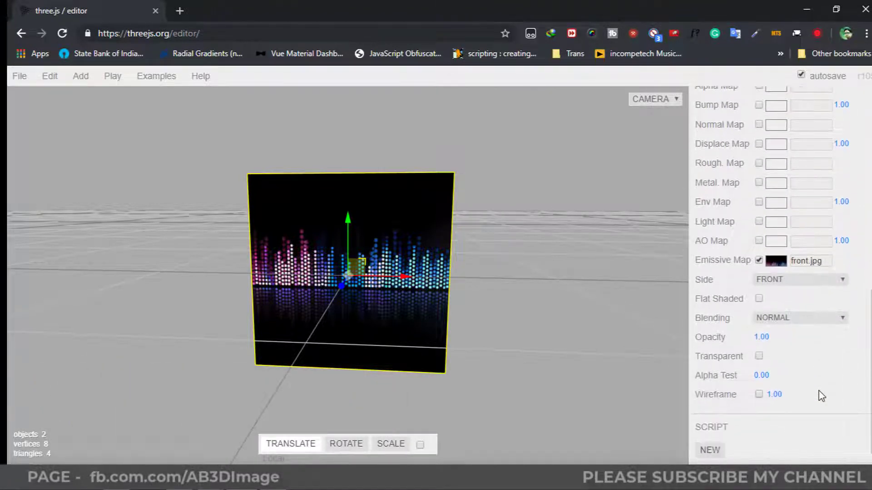
click(773, 282)
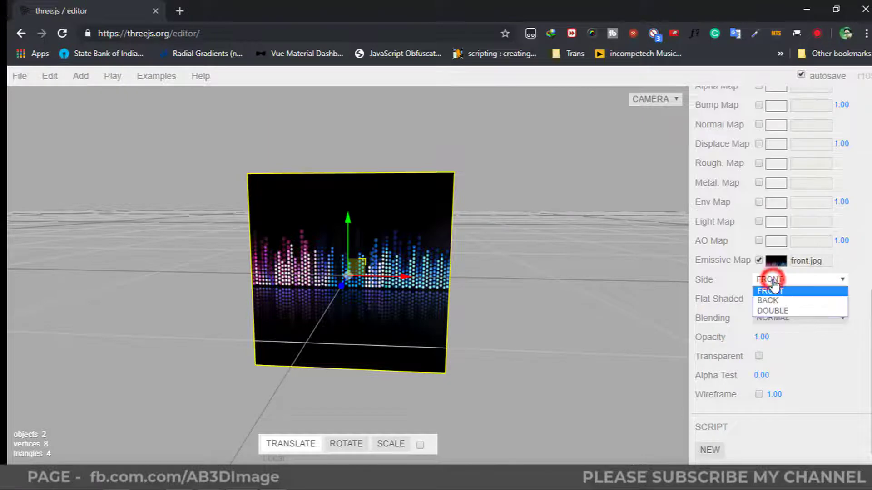
click(773, 312)
drag(558, 294, 604, 293)
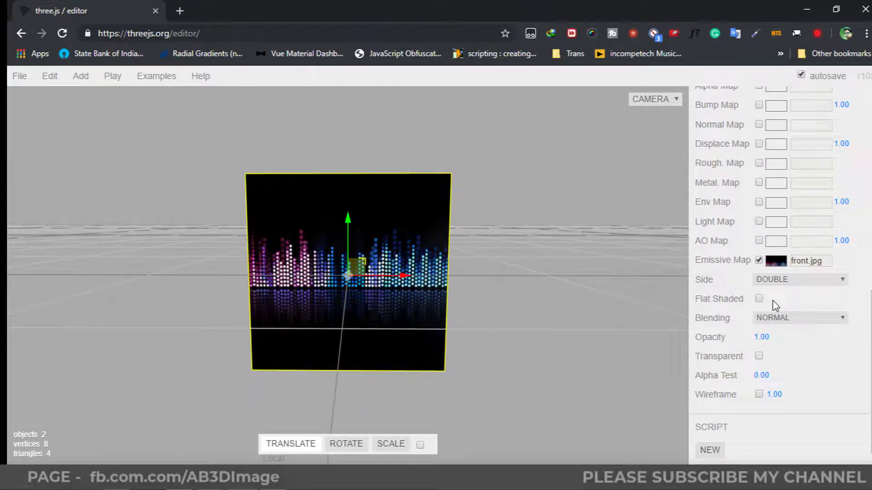
Set the Side option of the second plane's back material to Double.
scroll(773, 303, up, 10)
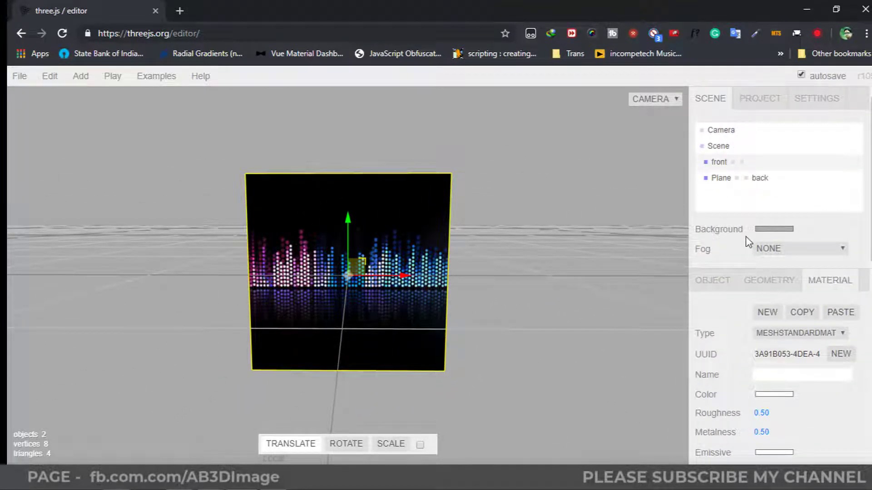
click(766, 179)
scroll(804, 417, down, 1)
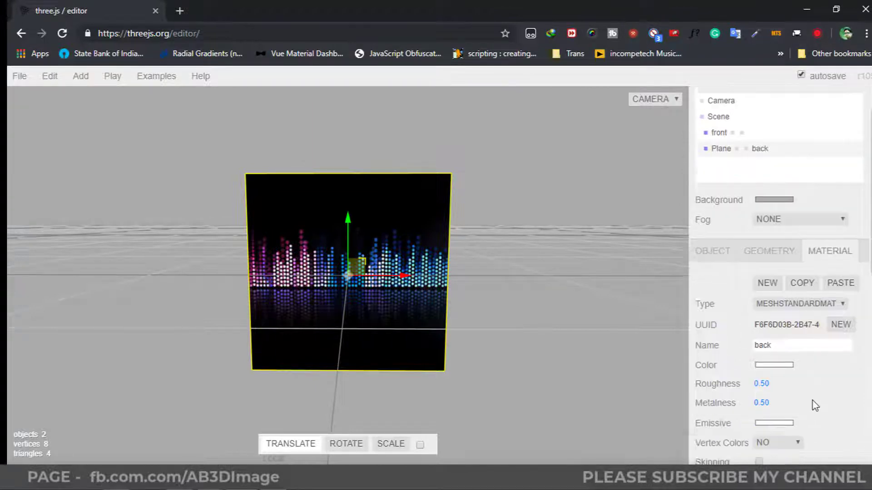
scroll(815, 405, down, 3)
scroll(815, 405, down, 6)
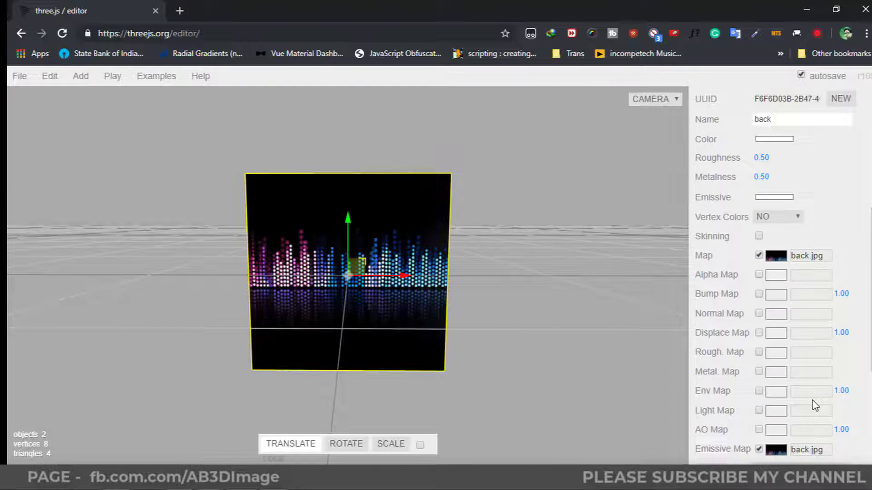
scroll(803, 432, down, 4)
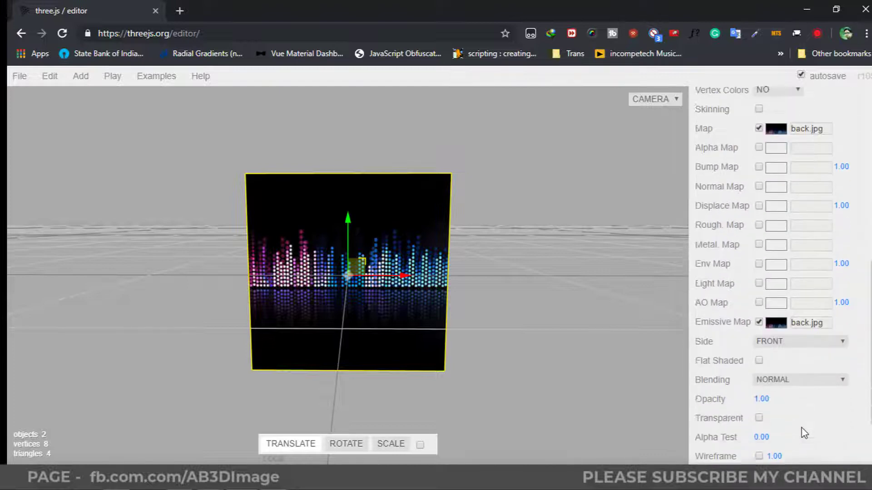
click(790, 283)
click(778, 310)
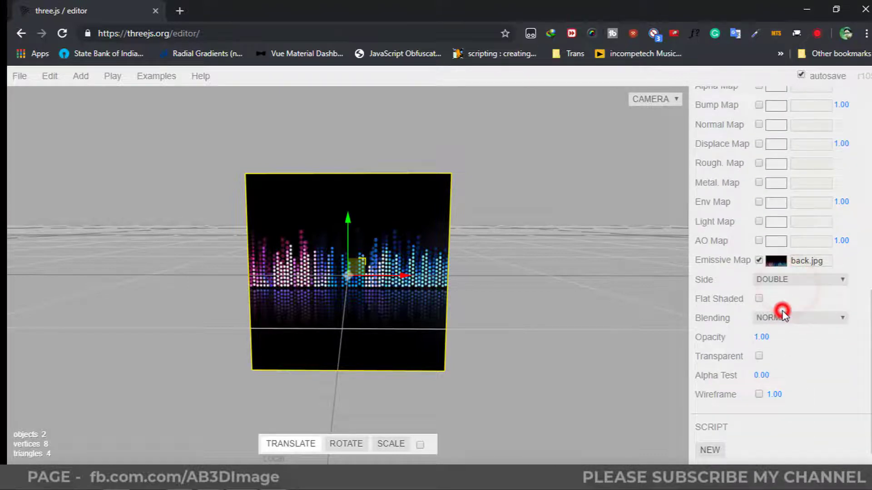
drag(512, 302, 531, 308)
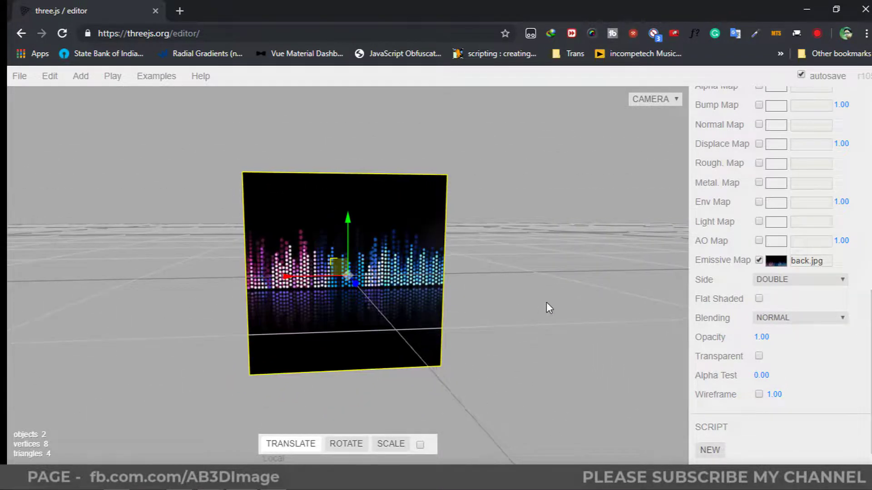
Set the front plane's geometry to 9 width segments and 9 height segments.
scroll(788, 376, up, 10)
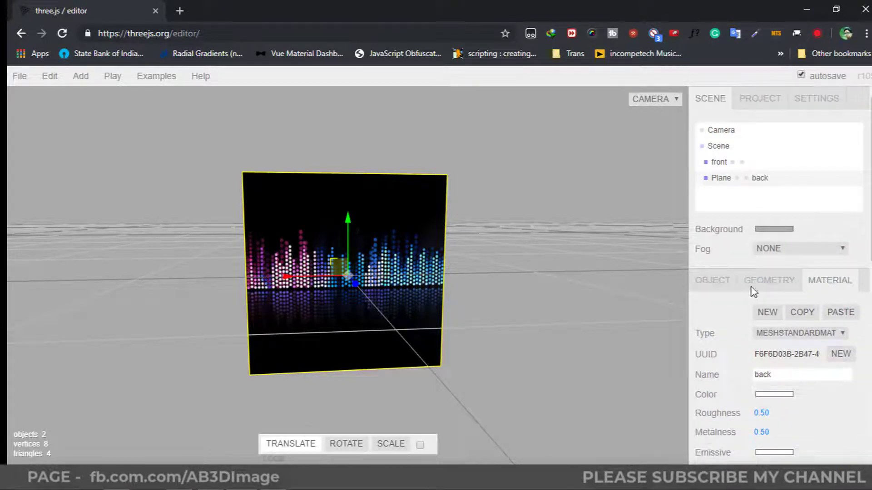
click(728, 164)
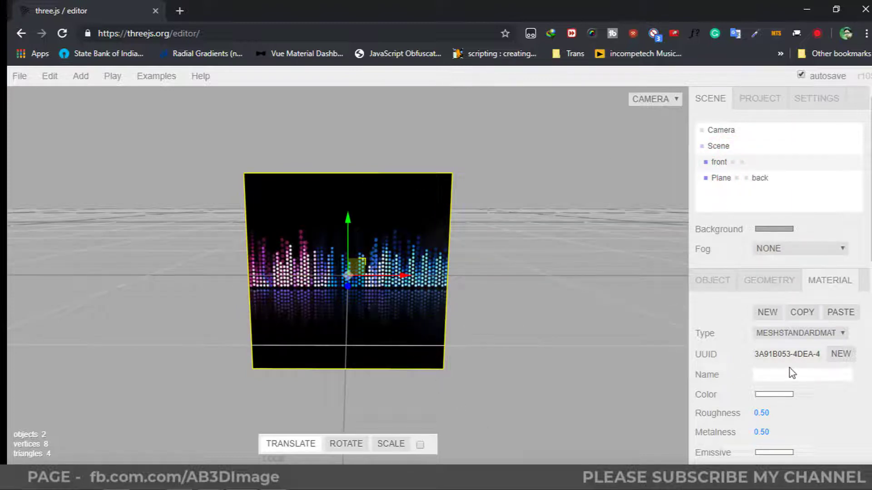
click(765, 282)
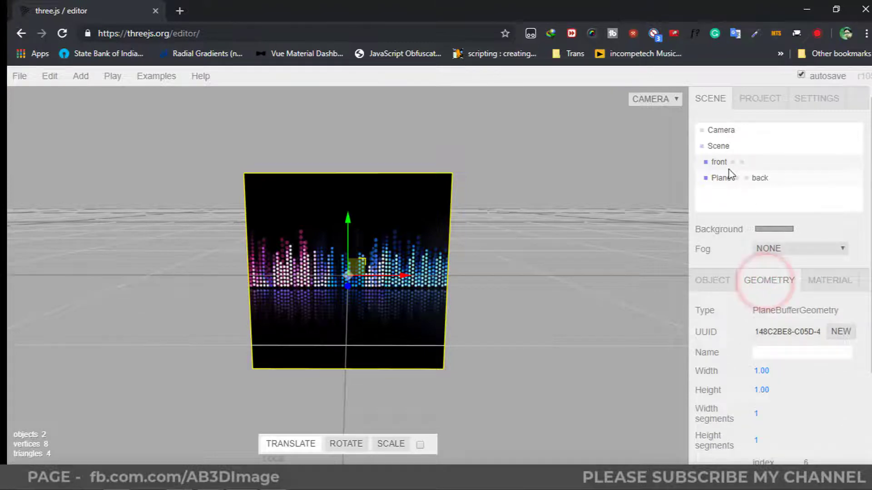
scroll(809, 426, down, 3)
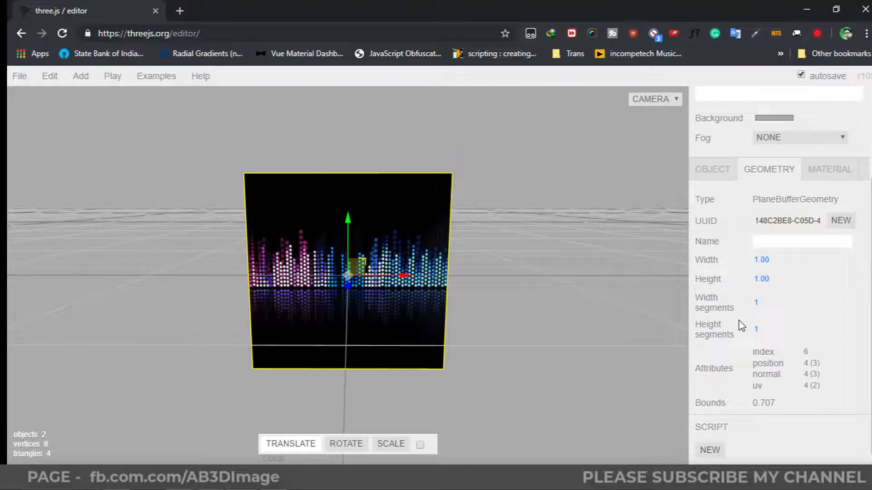
click(757, 303)
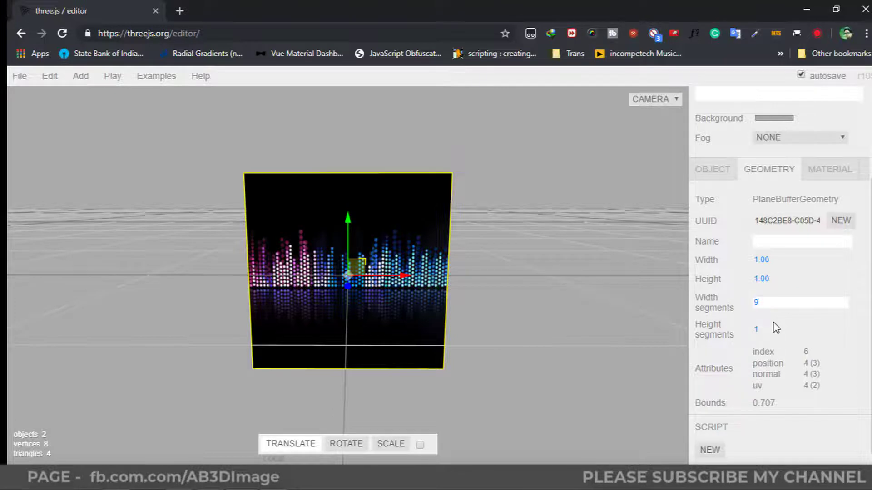
key(Return)
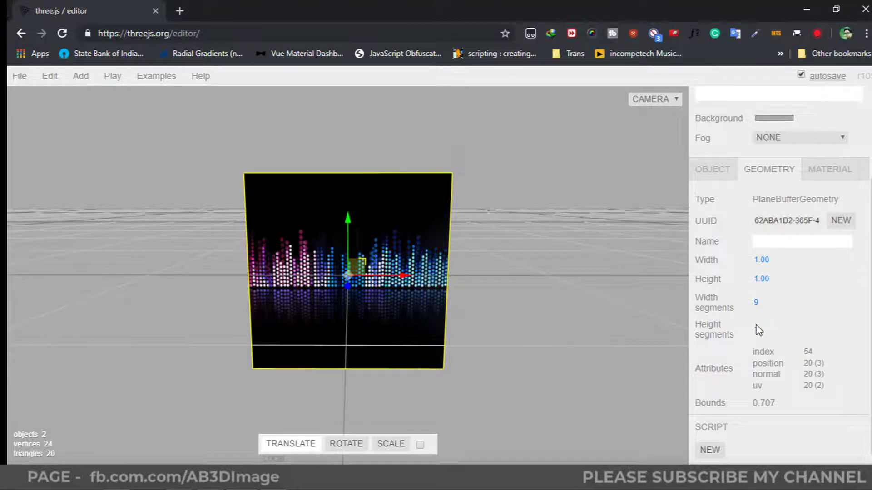
click(755, 329)
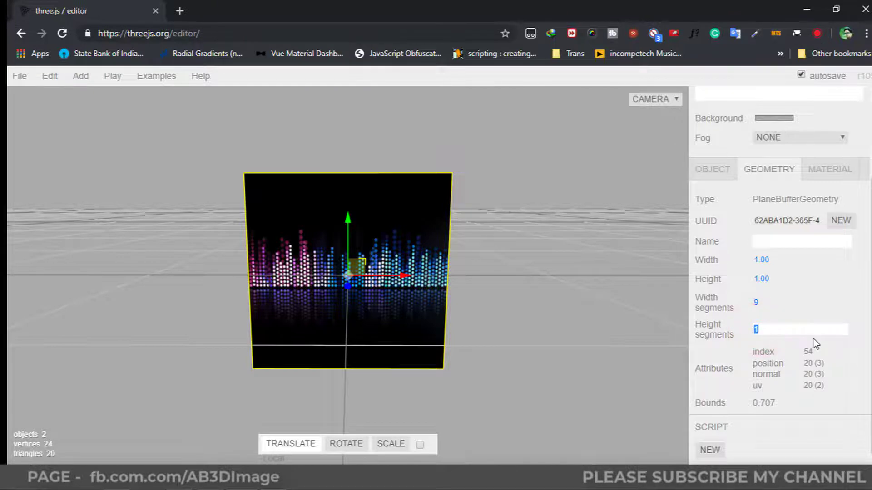
key(Return)
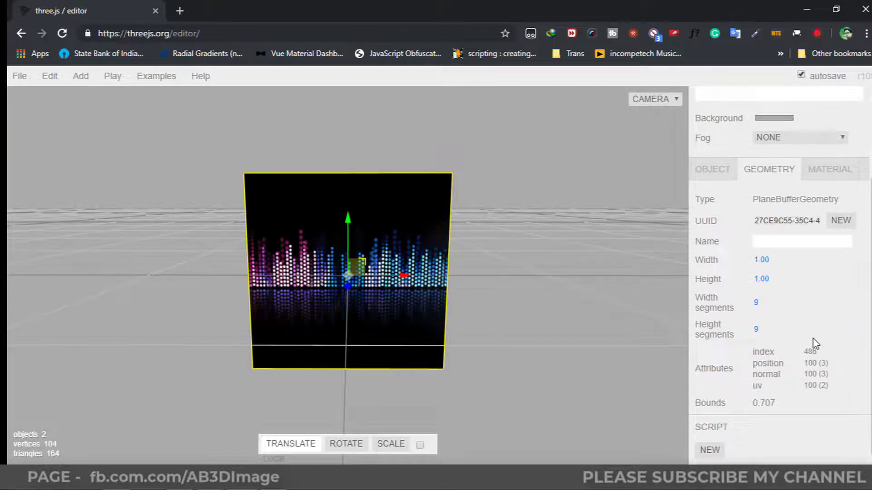
Set the geometry of the plane with the back material to 8 width segments and 8 height segments.
scroll(815, 344, up, 3)
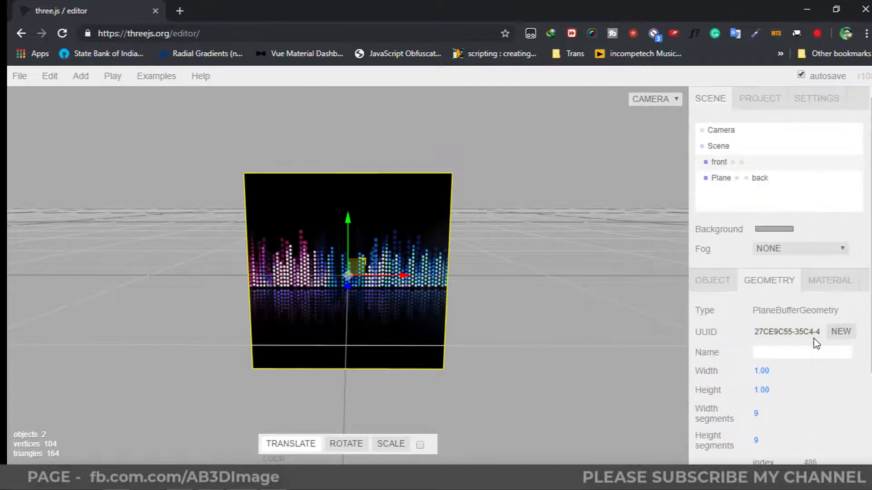
click(737, 180)
scroll(764, 280, down, 3)
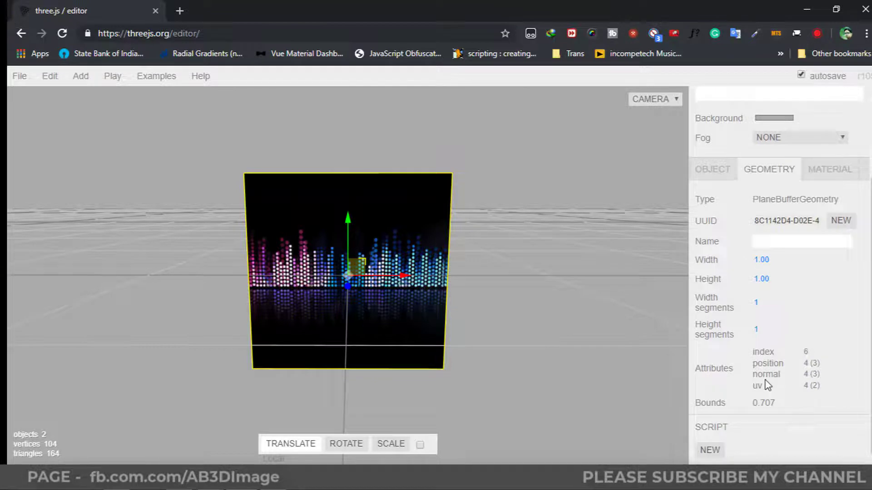
click(756, 302)
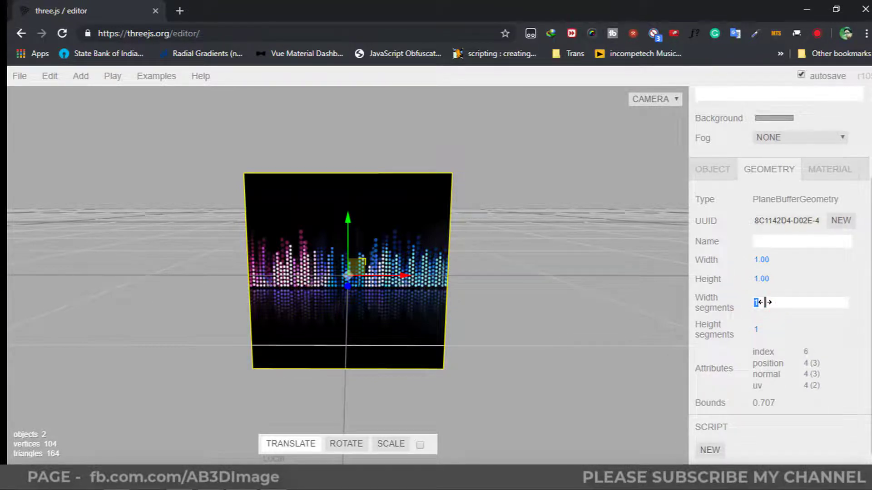
text(8)
click(756, 330)
click(757, 330)
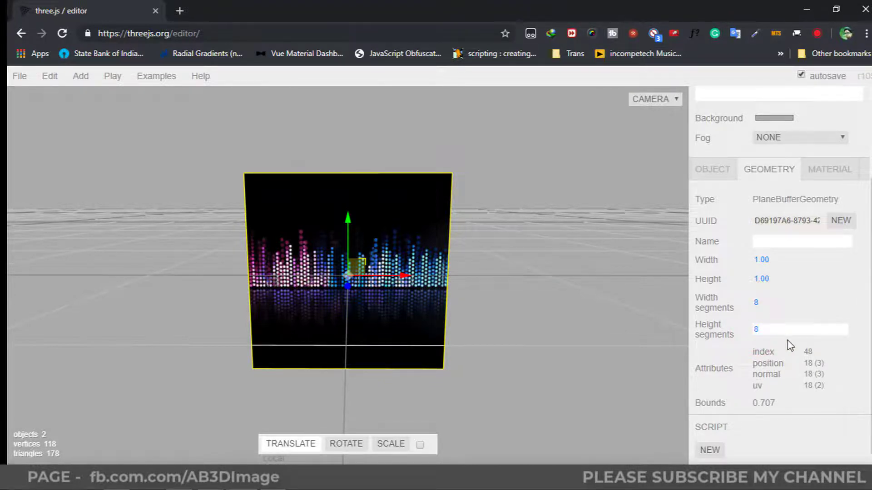
key(Return)
mouse_move(557, 278)
mouse_down()
mouse_move(525, 263)
mouse_move(541, 254)
mouse_move(558, 264)
mouse_move(509, 280)
mouse_move(592, 279)
mouse_move(285, 316)
mouse_move(217, 306)
mouse_move(164, 285)
mouse_move(159, 269)
mouse_move(404, 287)
mouse_move(563, 271)
mouse_up()
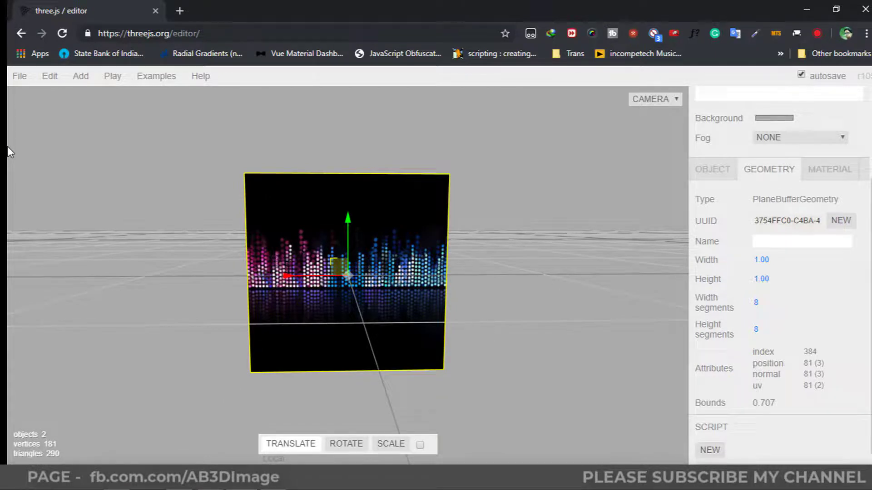
Export the scene in GLB format to the 3d folder on the Desktop with the file name eq.
mouse_move(19, 84)
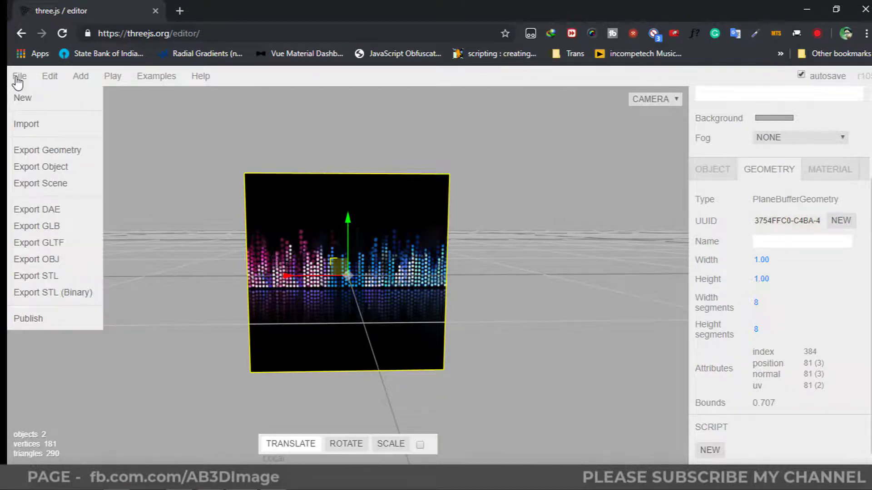
click(49, 232)
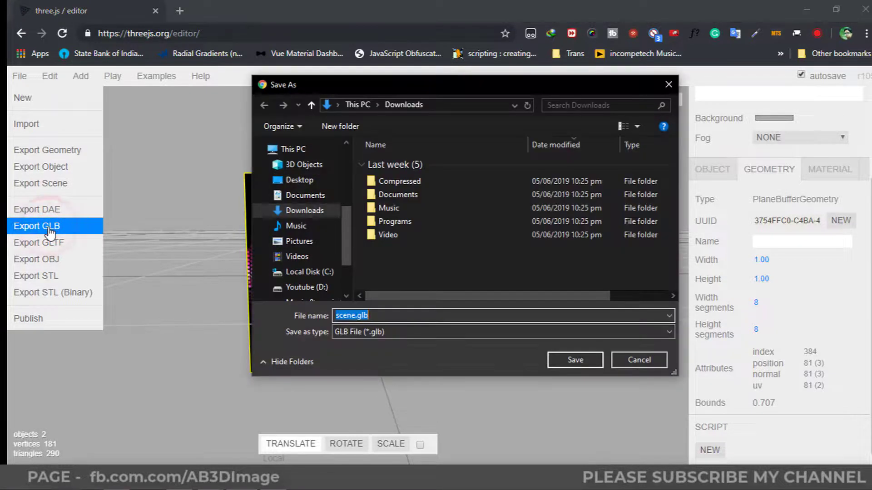
scroll(334, 233, up, 2)
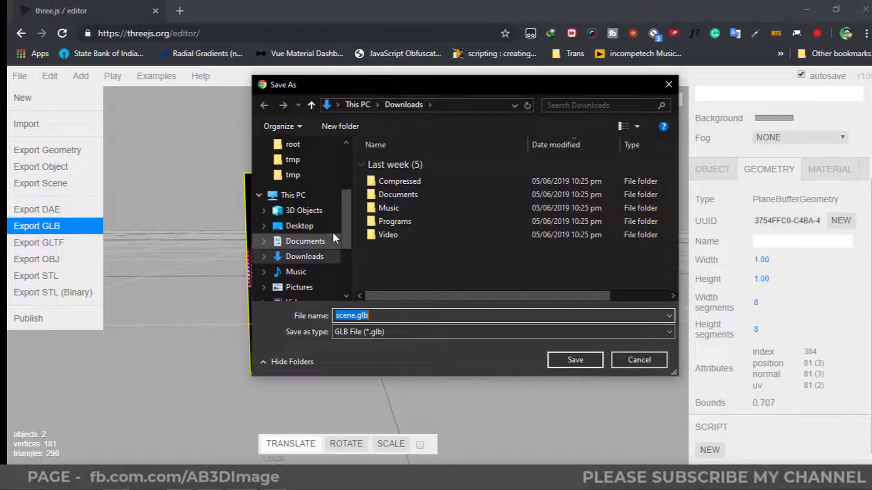
click(296, 176)
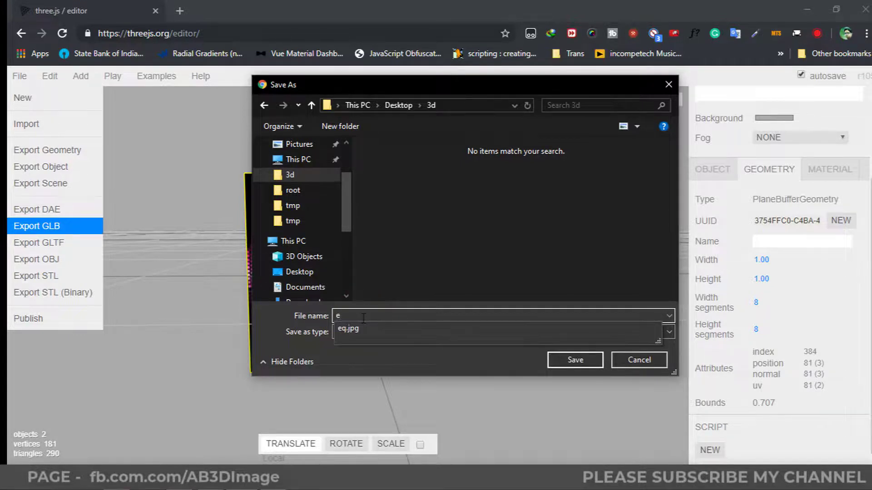
click(580, 361)
click(582, 360)
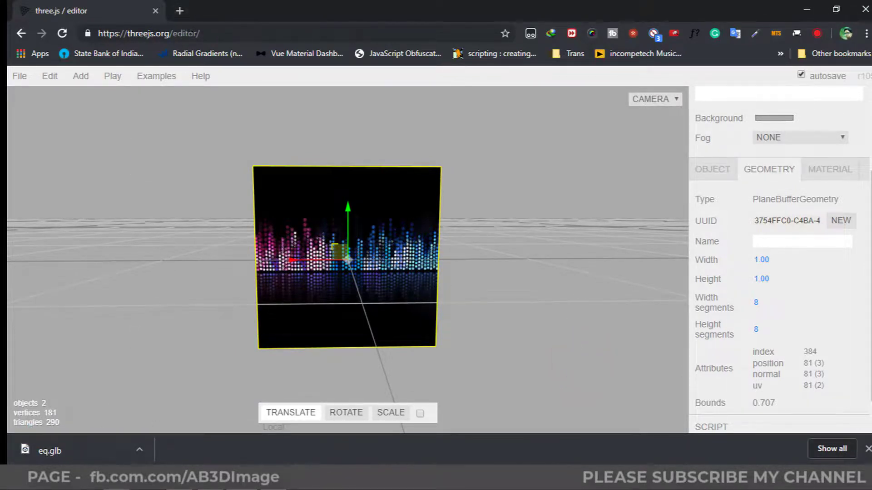
Open Facebook in a new browser tab, start a new post and attach the exported eq.glb file to it.
click(180, 10)
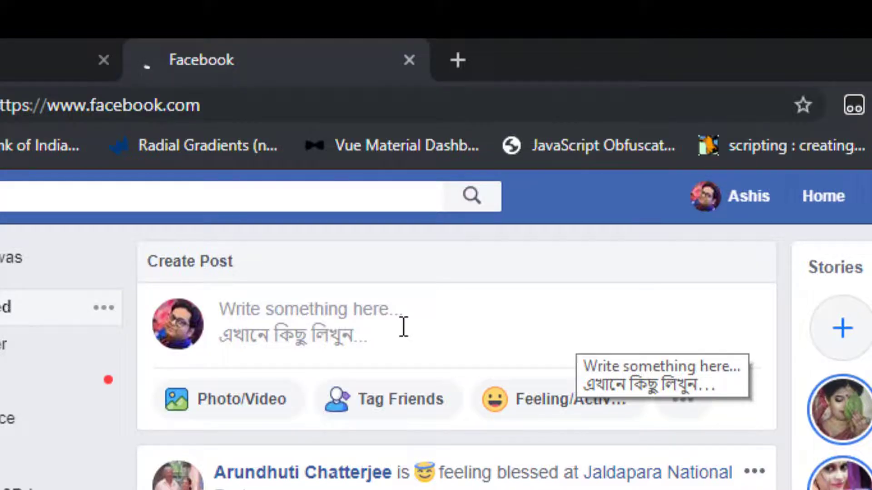
click(453, 317)
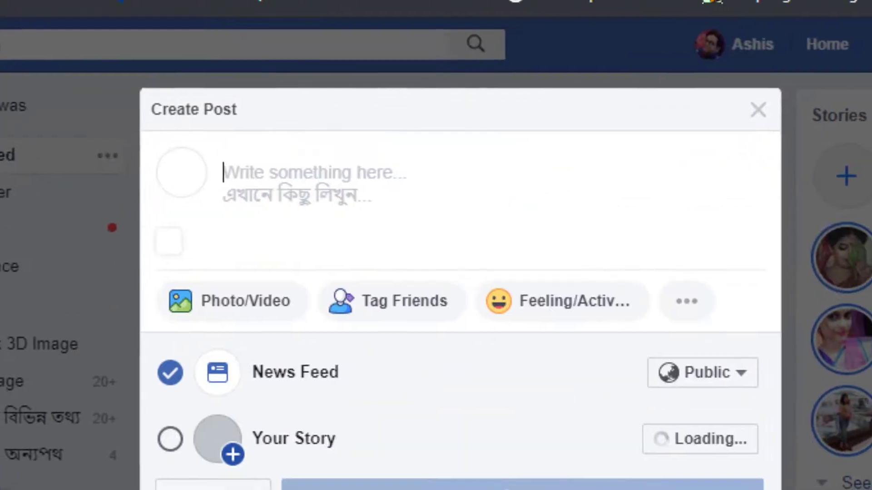
drag(476, 173, 608, 79)
drag(433, 390, 432, 389)
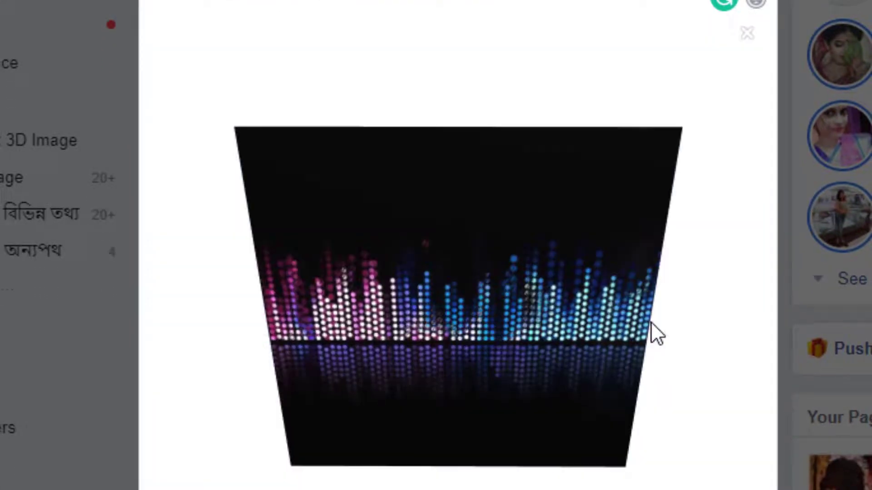
Set the background color of the post's 3D preview to dark navy and turn the model to check it.
drag(650, 304, 633, 211)
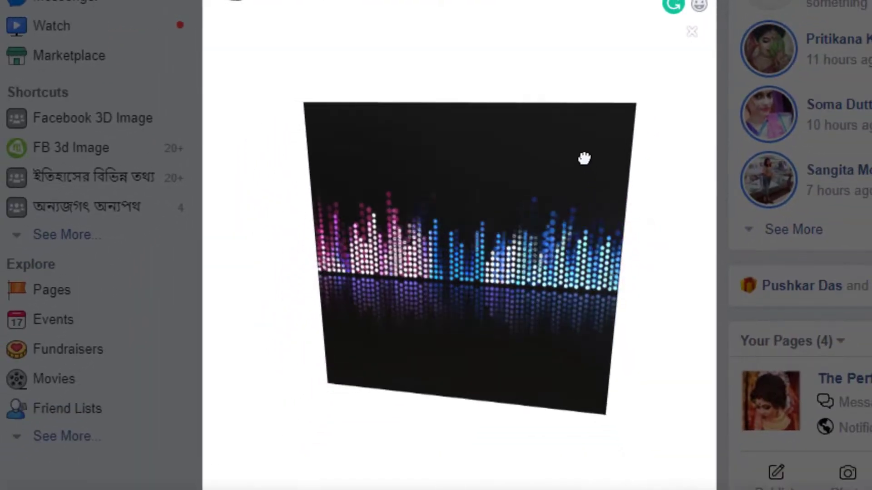
scroll(740, 243, down, 2)
click(509, 163)
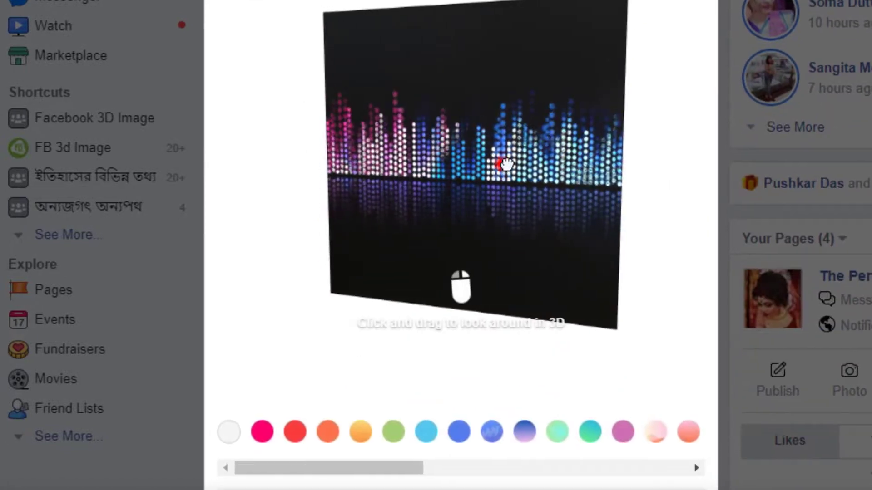
drag(370, 472, 543, 468)
click(566, 432)
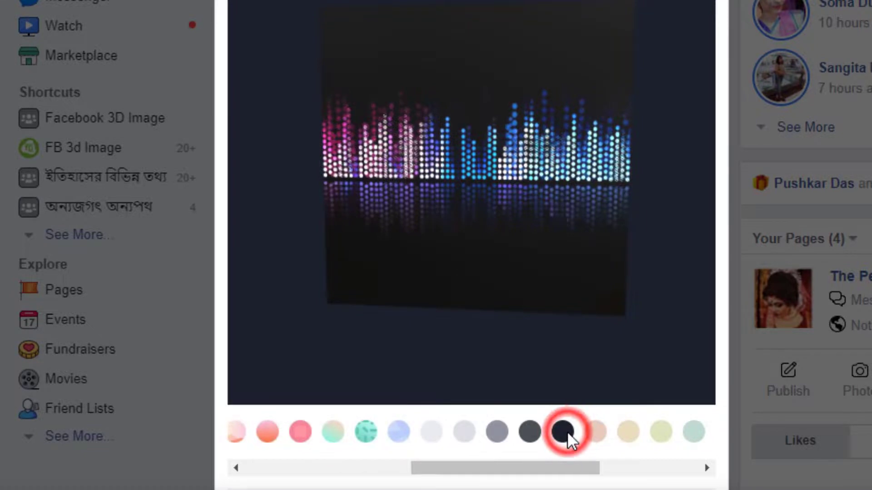
click(529, 432)
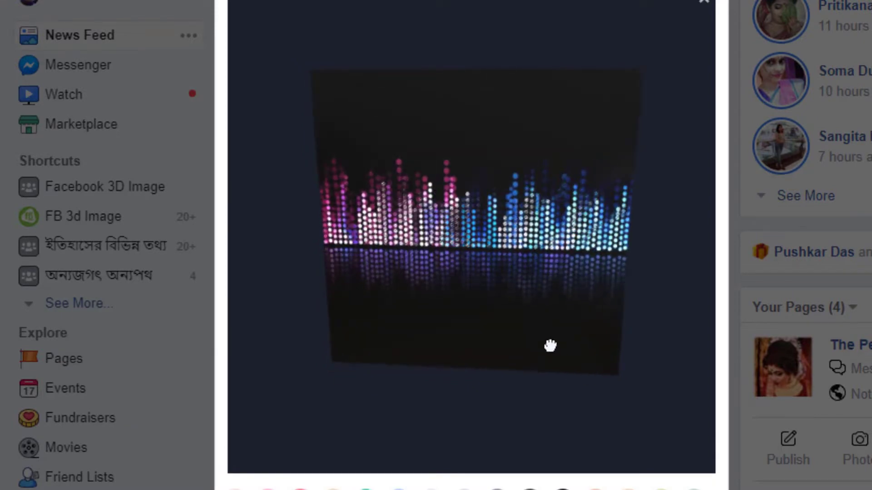
click(512, 298)
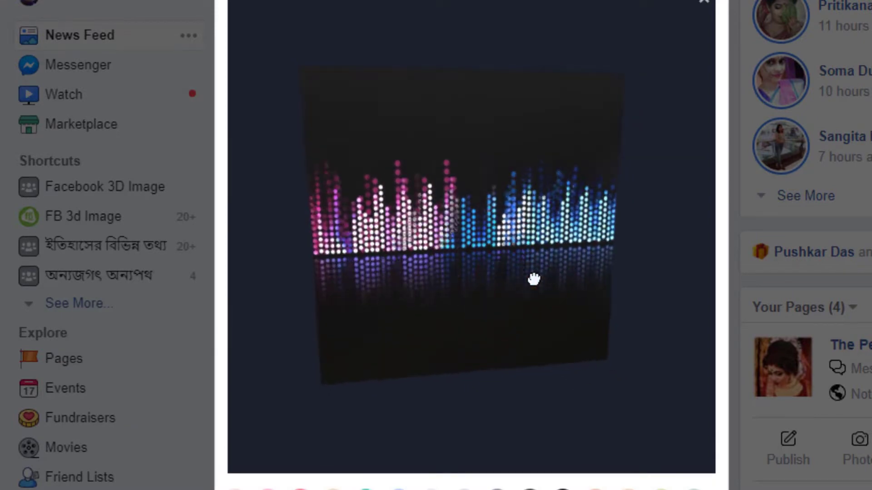